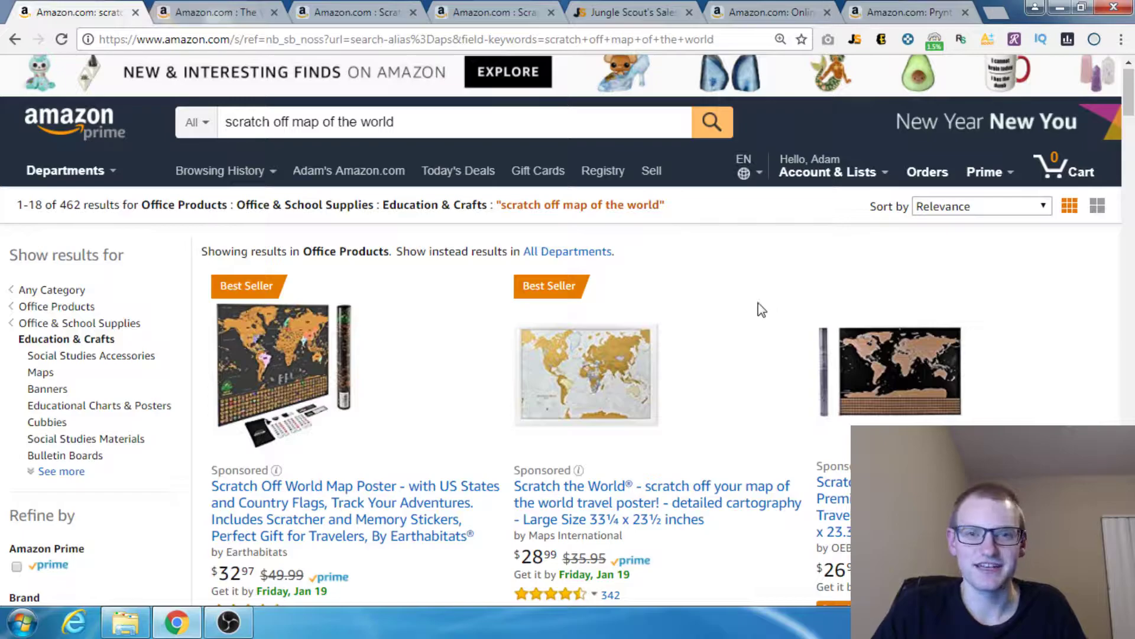
- Scroll through the 462 'scratch off map of the world' search results
scroll(634, 300, down, 2)
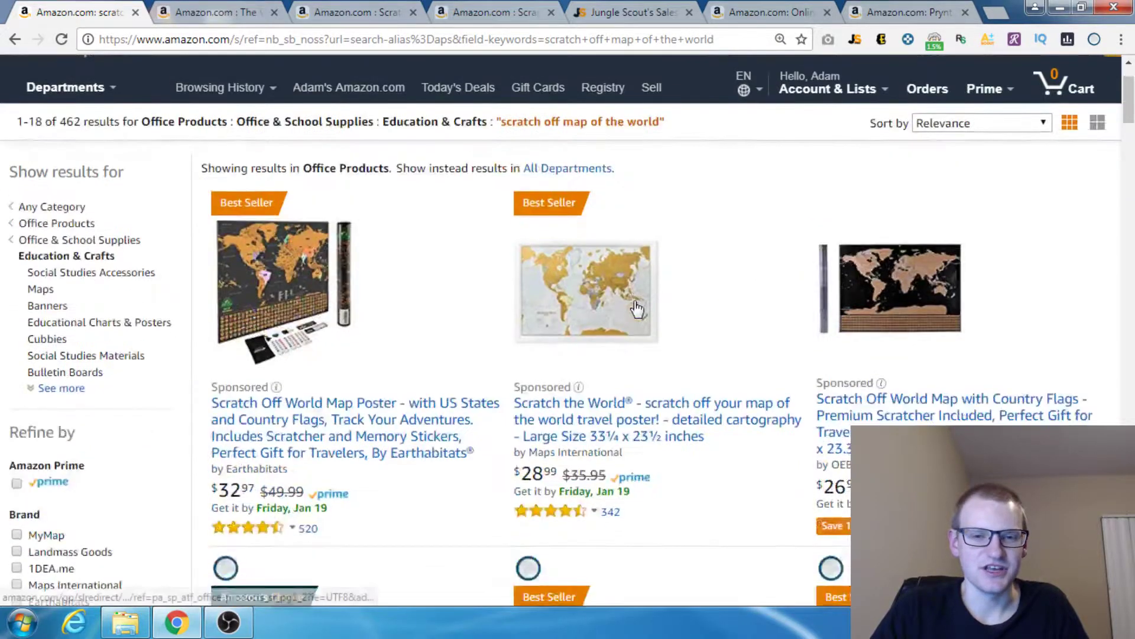
scroll(637, 308, up, 2)
scroll(635, 305, down, 4)
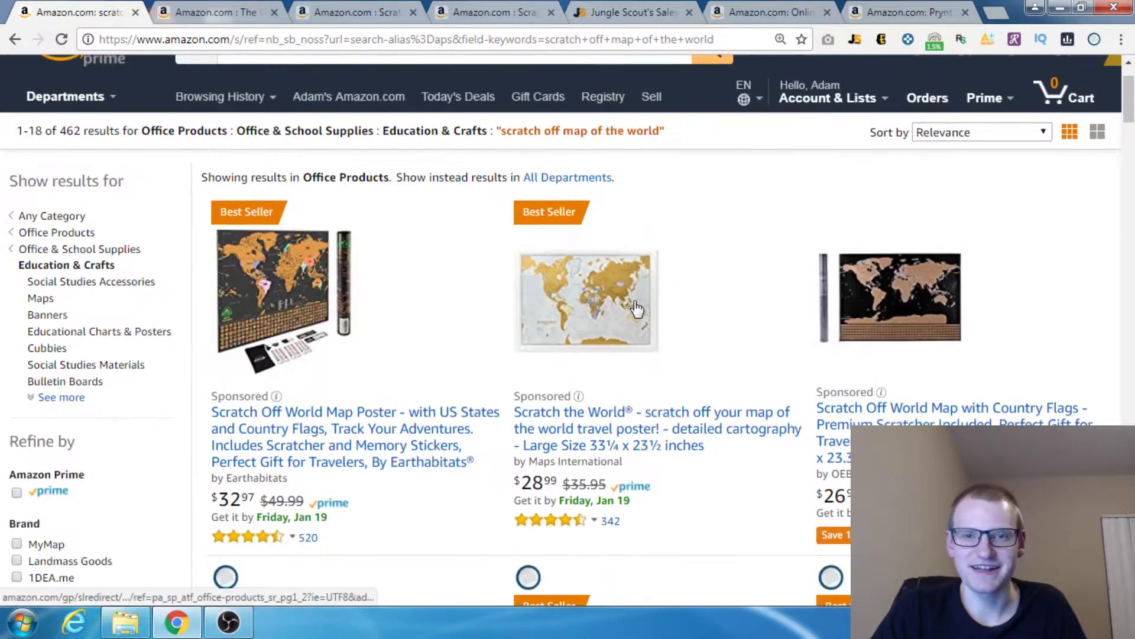
scroll(634, 300, down, 3)
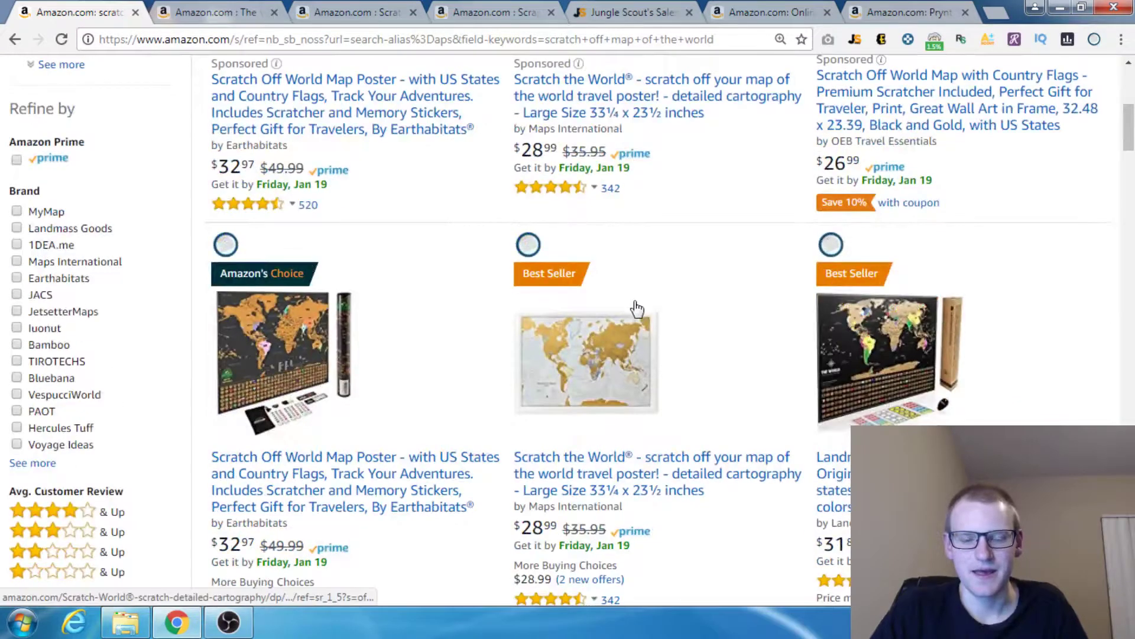
scroll(636, 307, up, 4)
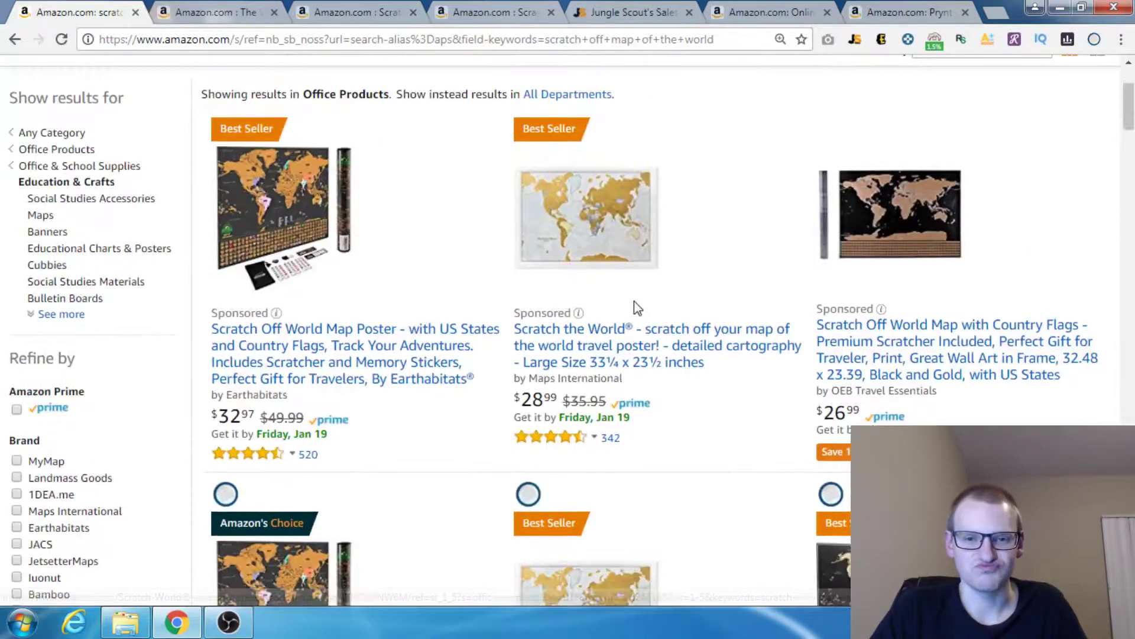
scroll(634, 302, up, 3)
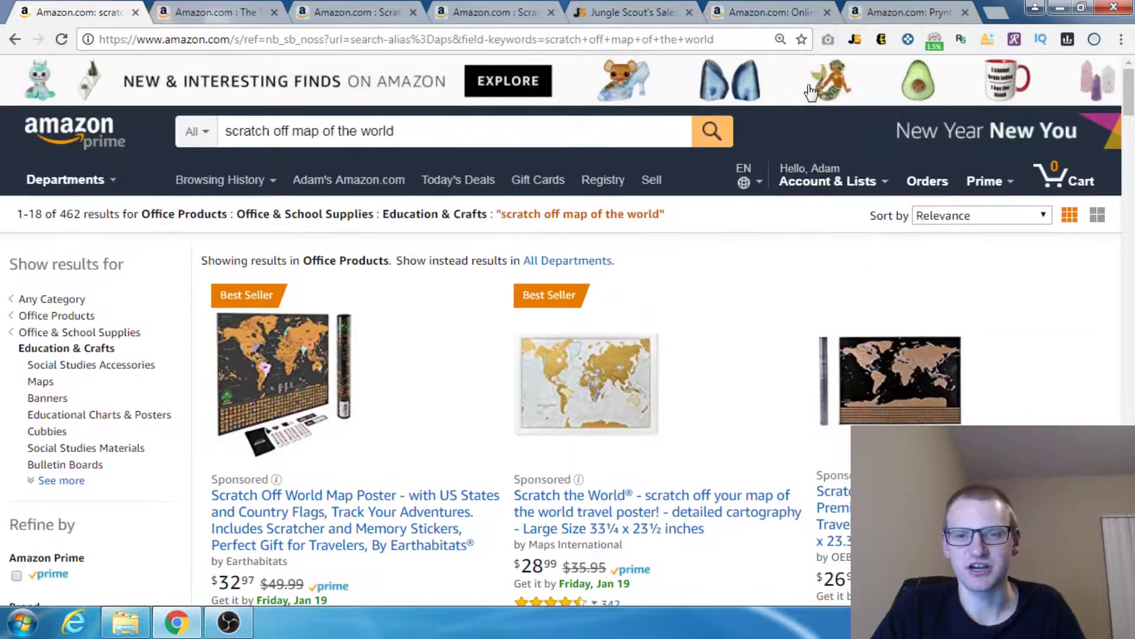
- Review the Jungle Scout summary (361 average monthly sales, opportunity score 6) and the fifth product's reviews, then close it
click(852, 40)
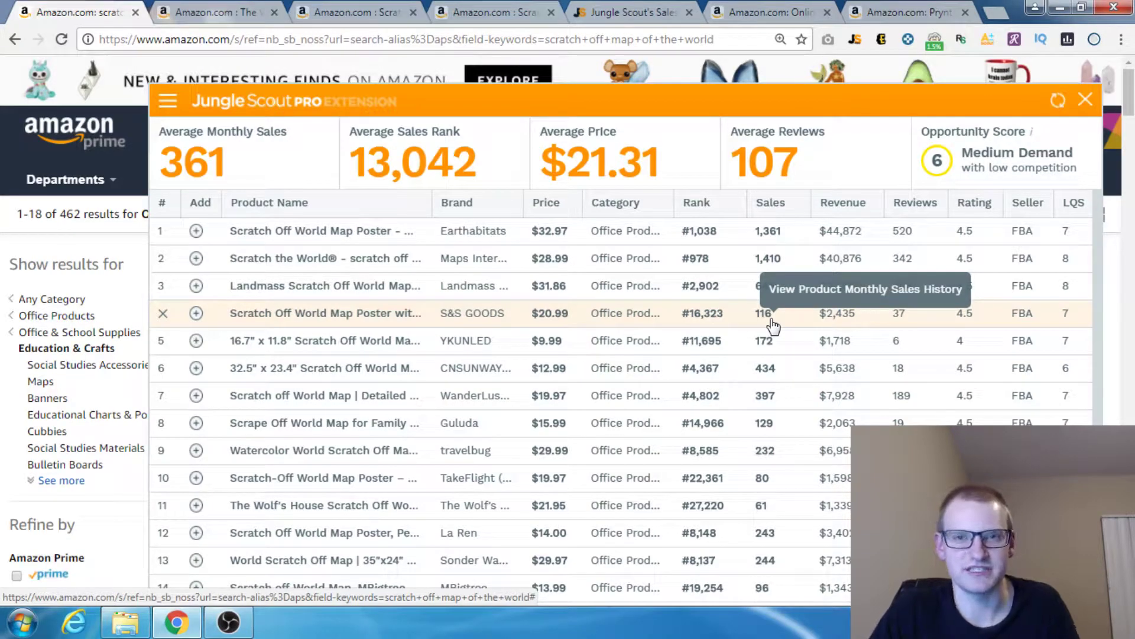
double_click(892, 343)
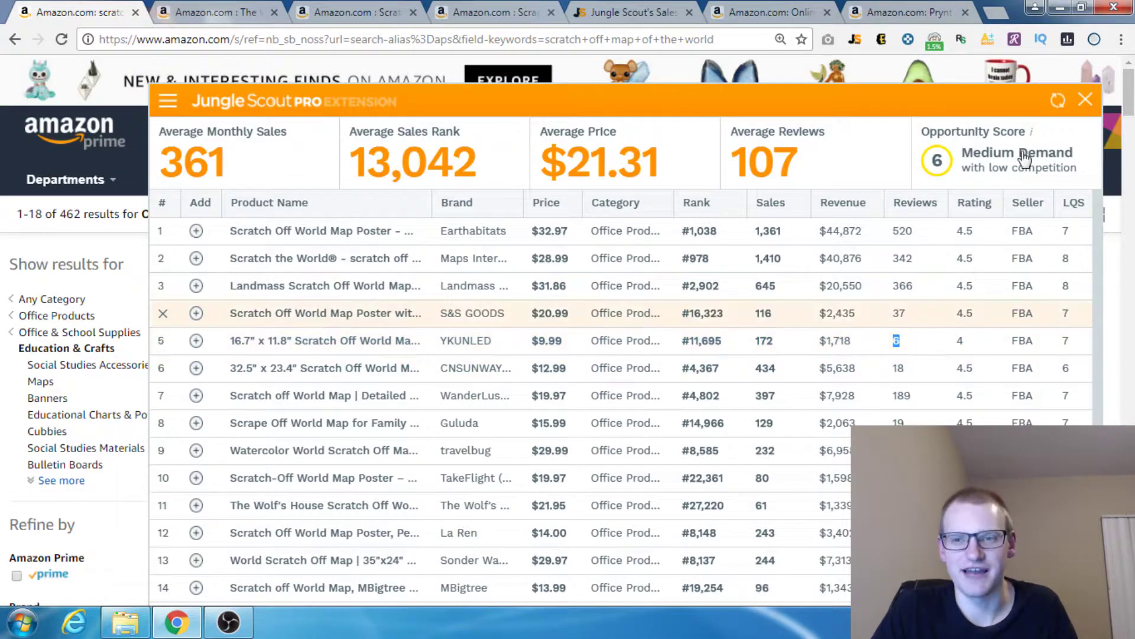
click(1085, 103)
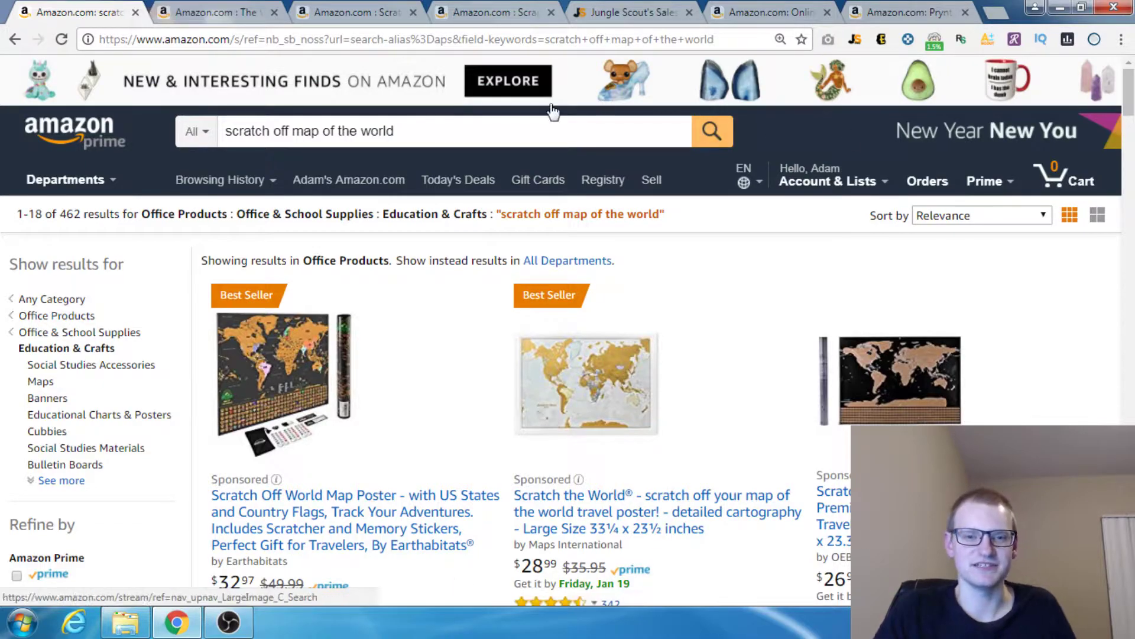
- On the Wolf's House poster page, check Jungle Scout's estimate of 66 monthly sales and $1,449 revenue
click(222, 12)
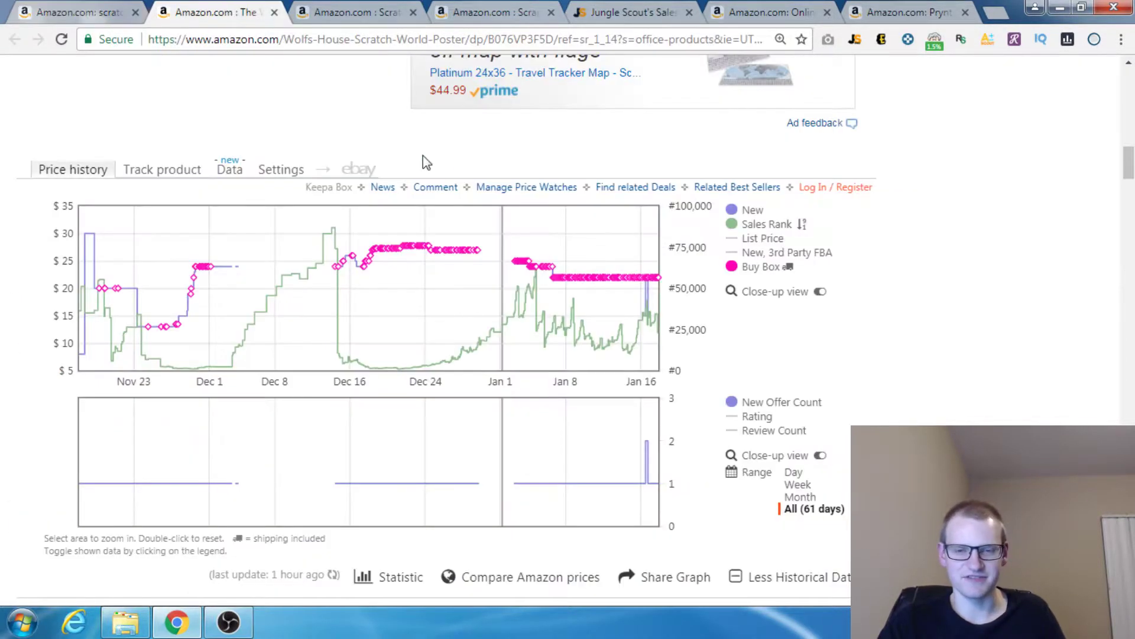
scroll(423, 177, up, 15)
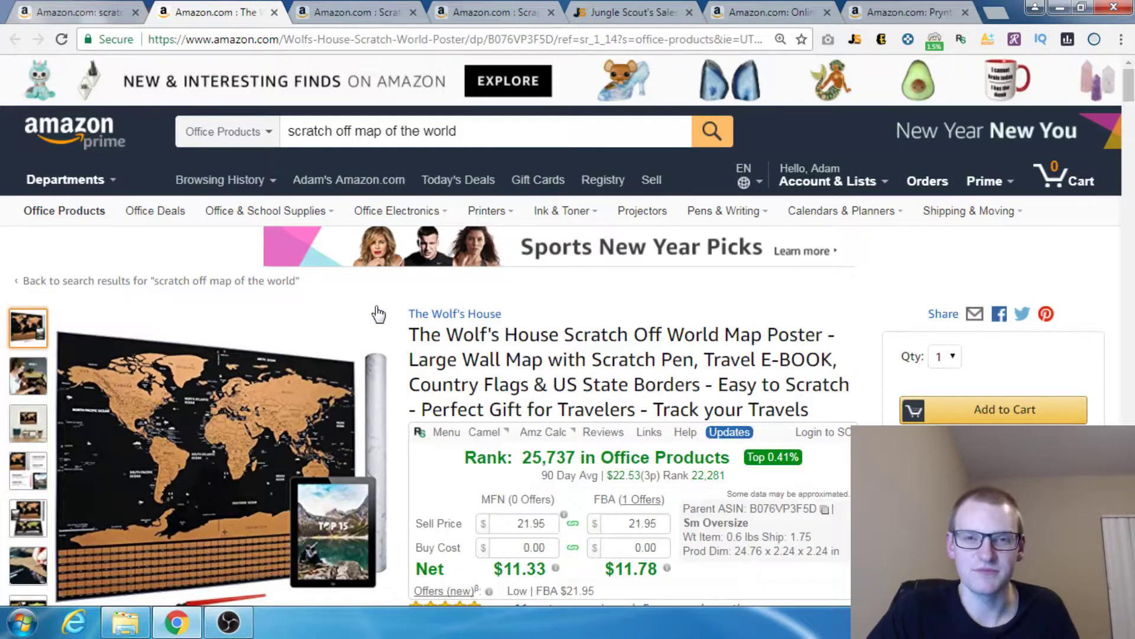
click(859, 38)
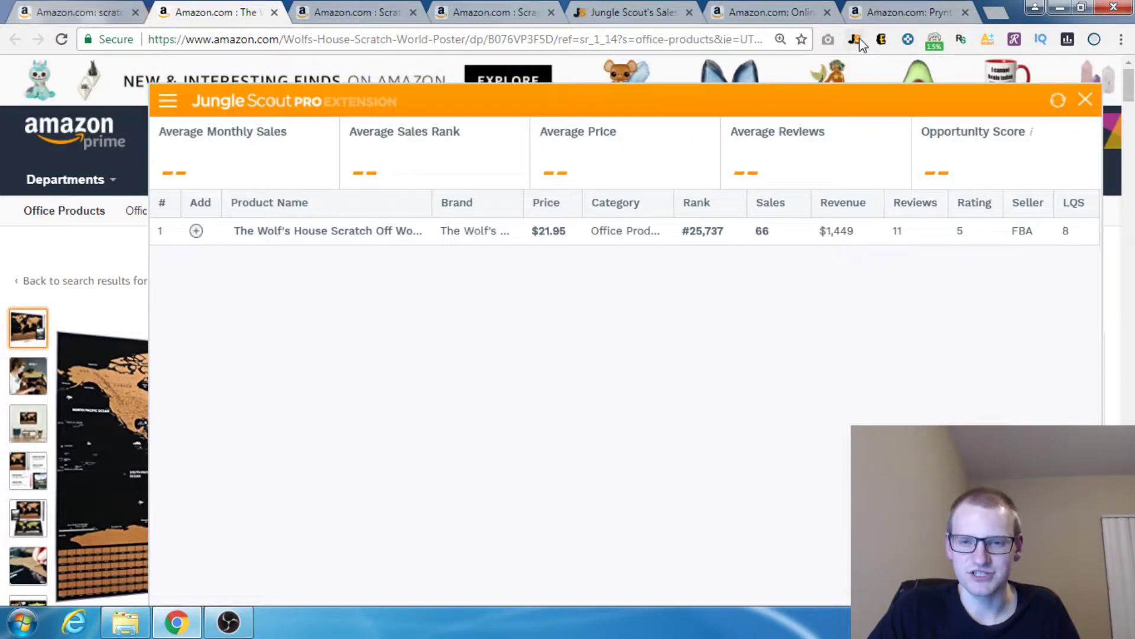
click(1085, 97)
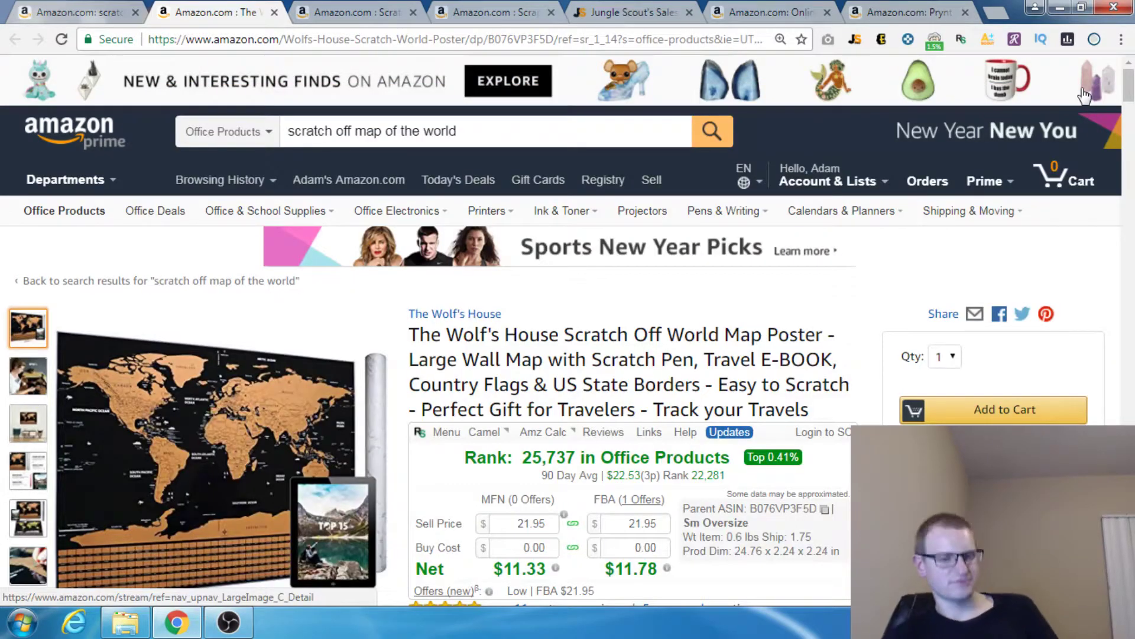
scroll(715, 254, down, 10)
scroll(704, 266, down, 8)
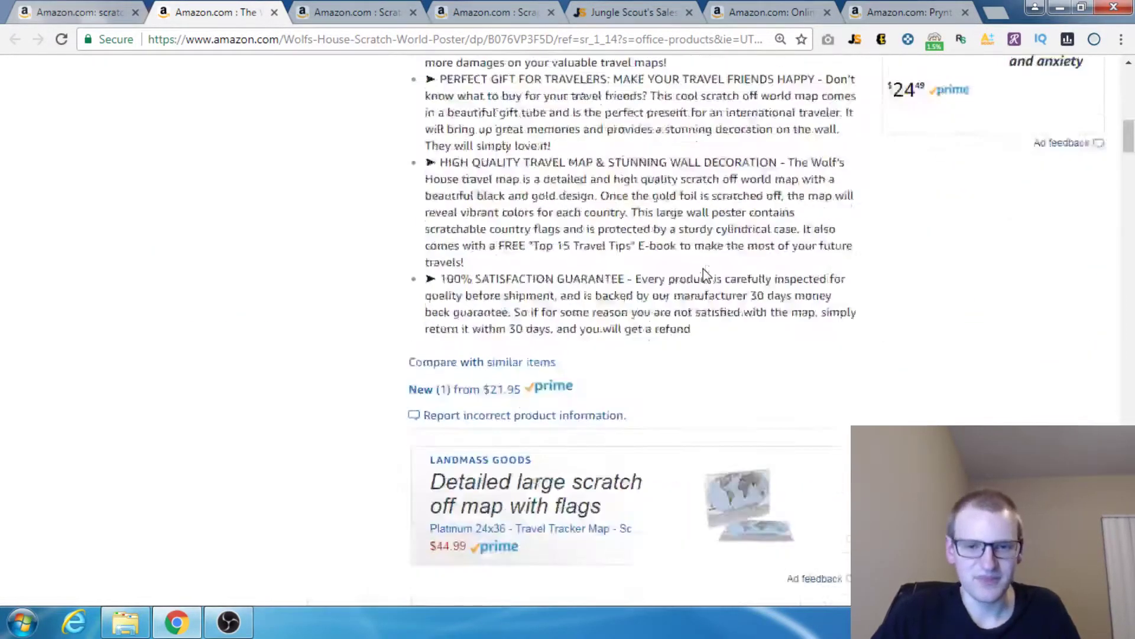
scroll(663, 302, down, 4)
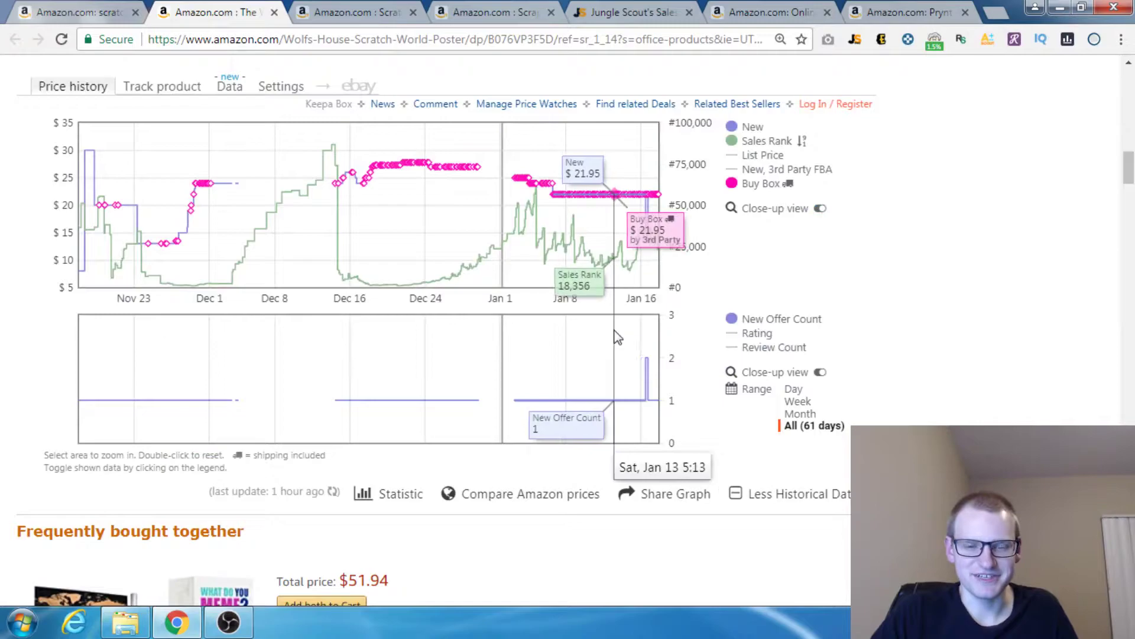
scroll(617, 330, up, 1)
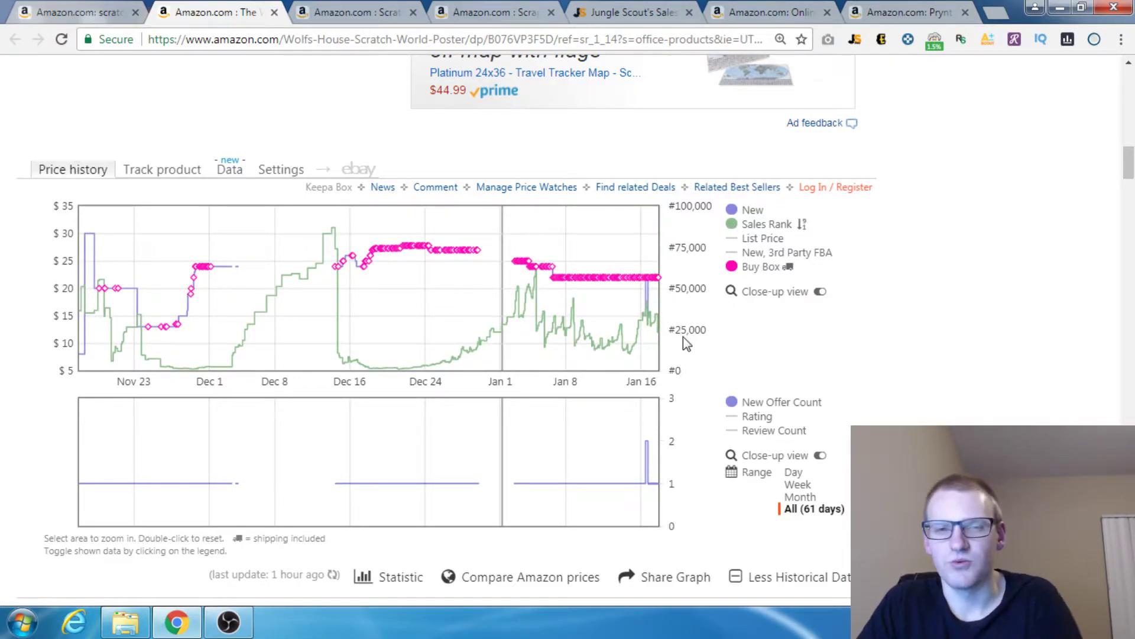
scroll(683, 289, up, 15)
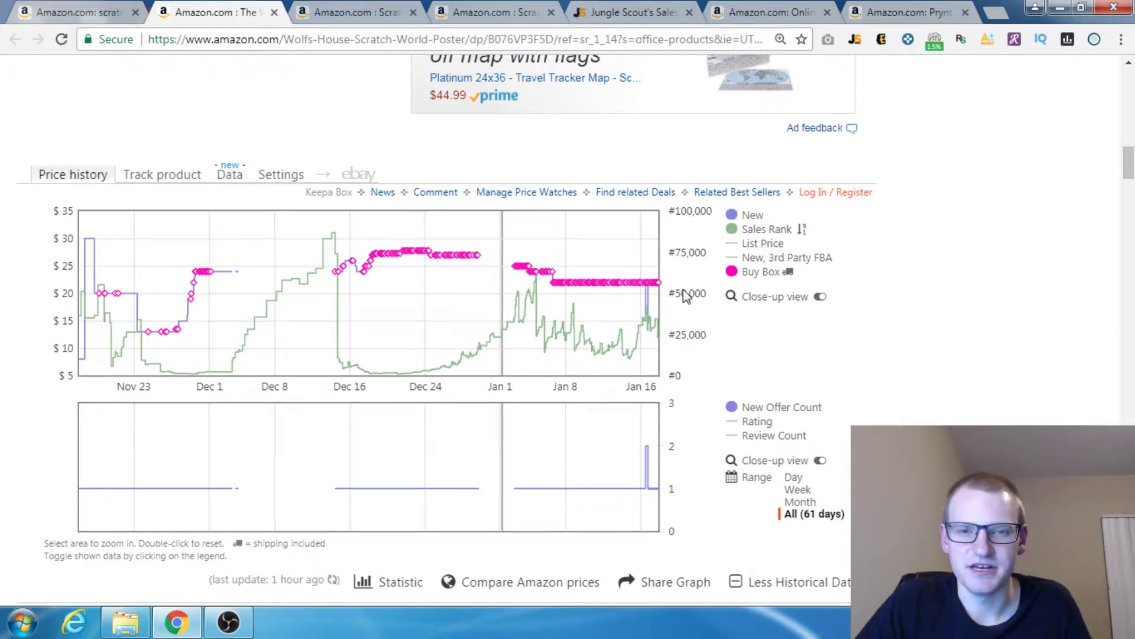
- Select the Office Products rank category and scroll to the Wolf's House 61-day Keepa chart
scroll(684, 288, up, 4)
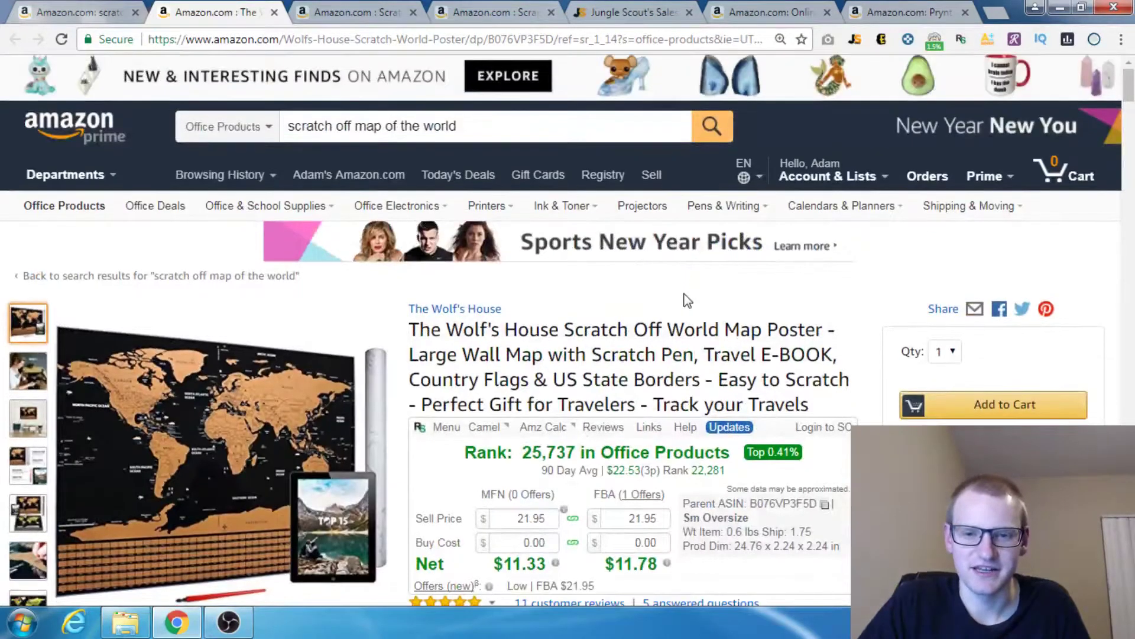
scroll(662, 291, down, 3)
drag(598, 292, 732, 296)
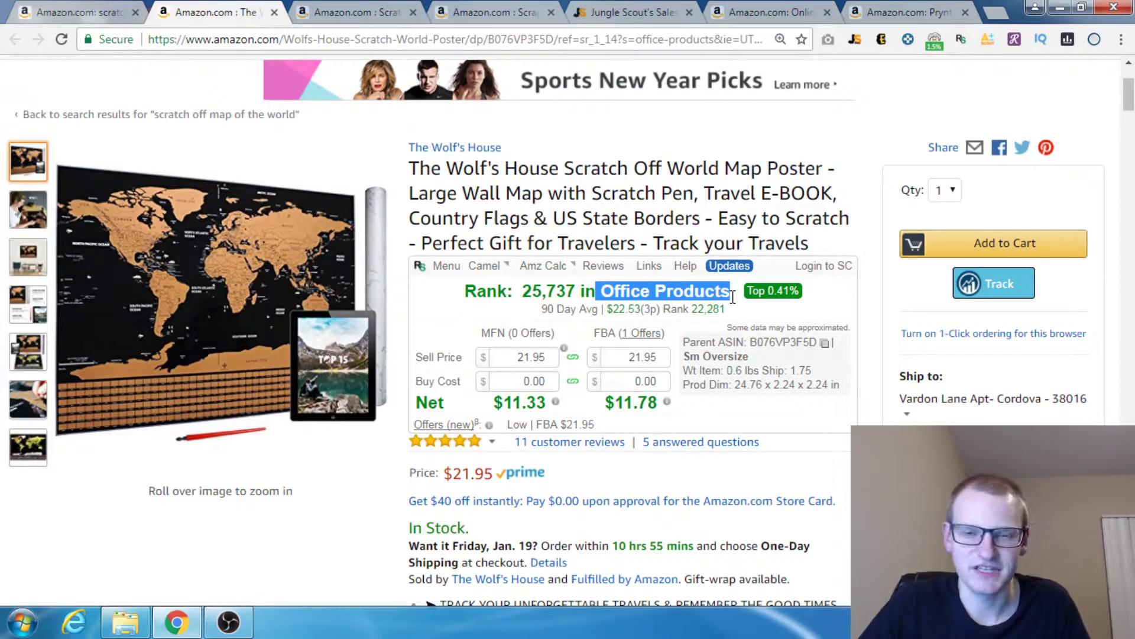
scroll(698, 289, down, 1)
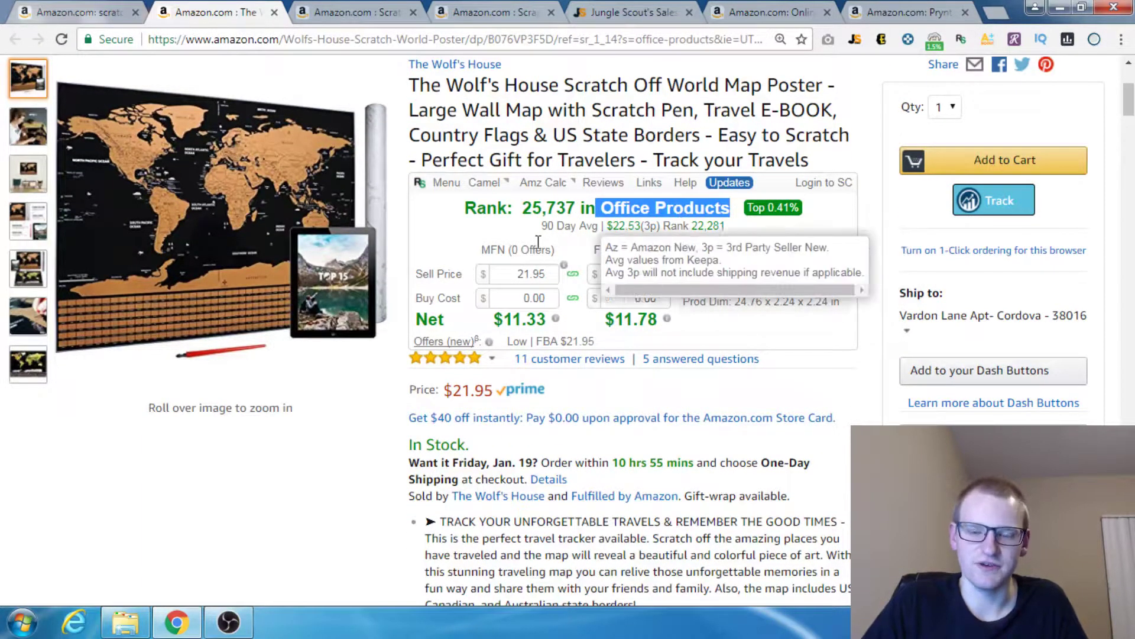
scroll(694, 217, down, 12)
scroll(543, 273, down, 2)
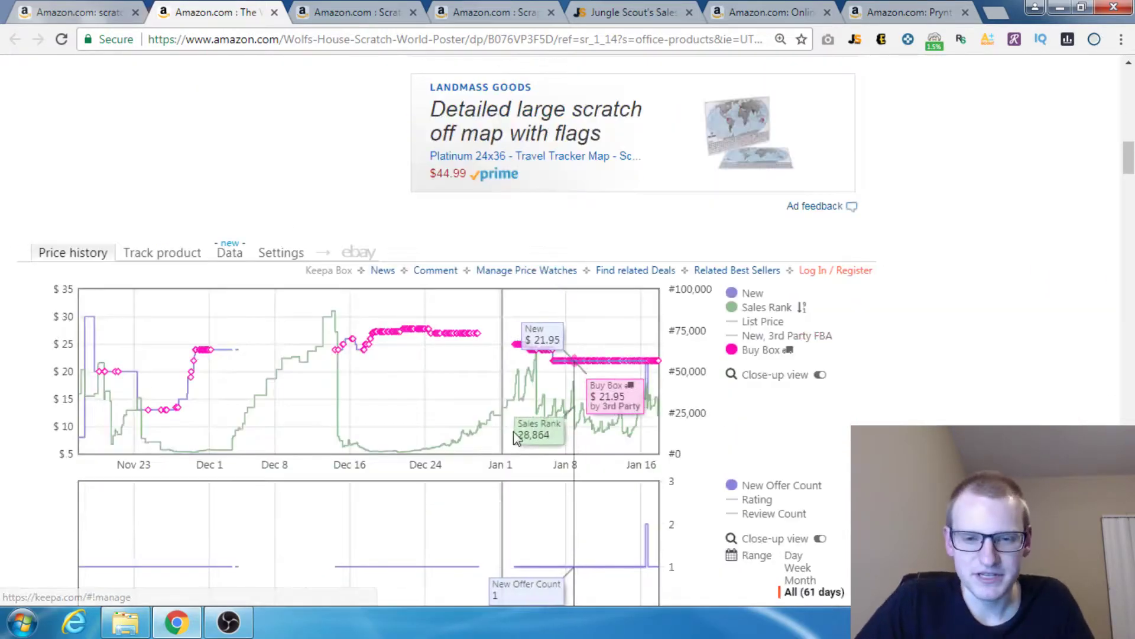
scroll(532, 381, down, 1)
scroll(556, 369, up, 1)
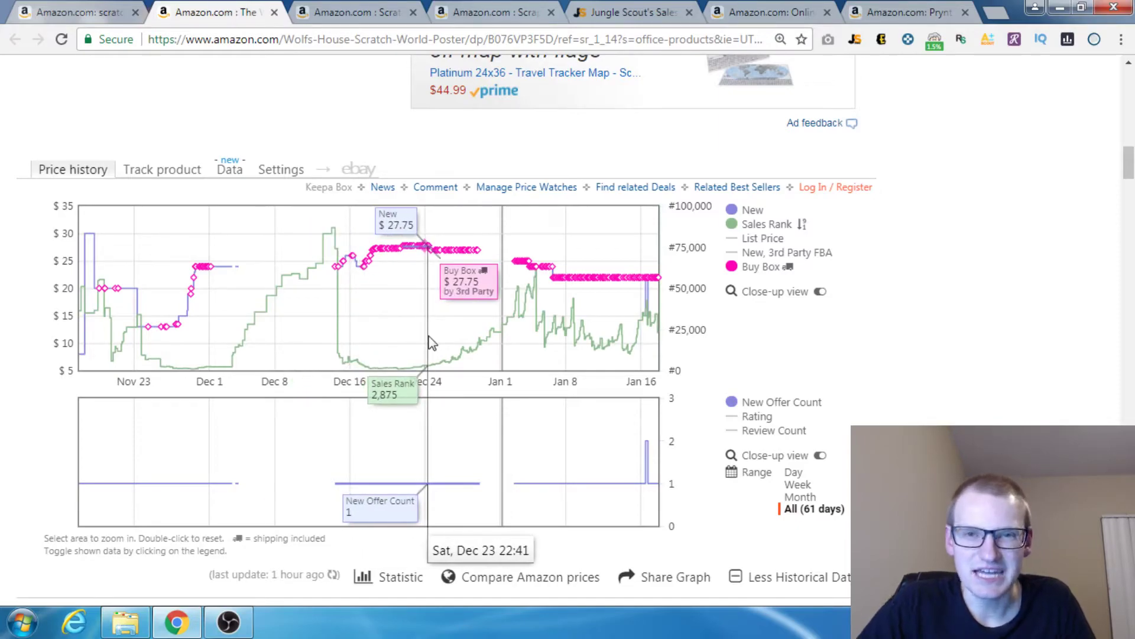
click(600, 12)
scroll(506, 333, up, 6)
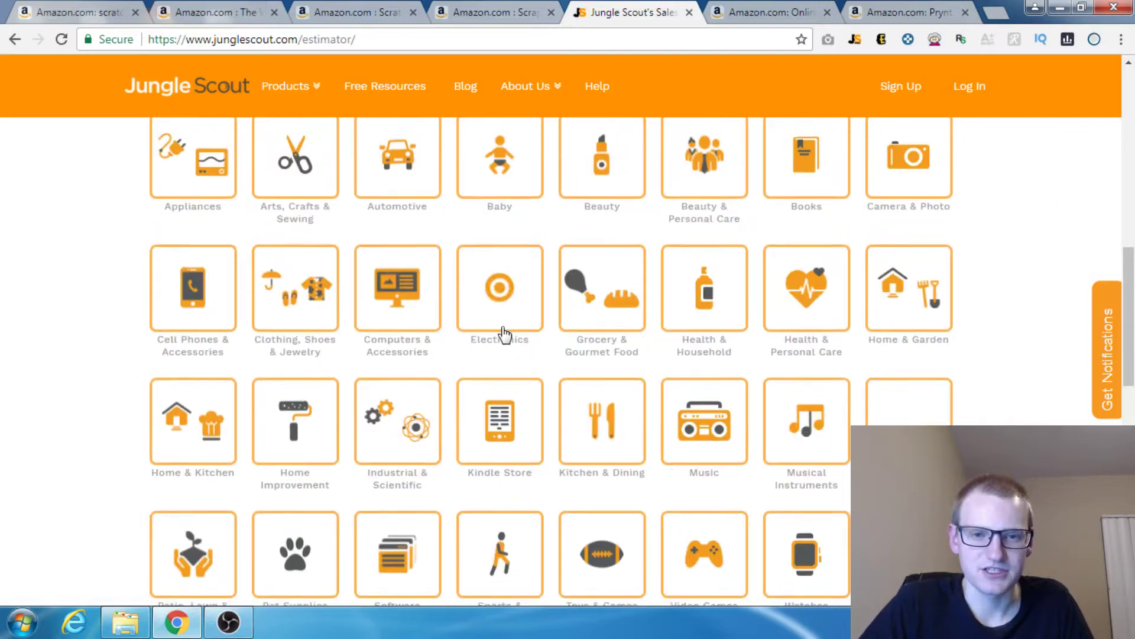
scroll(503, 331, down, 5)
scroll(456, 334, up, 3)
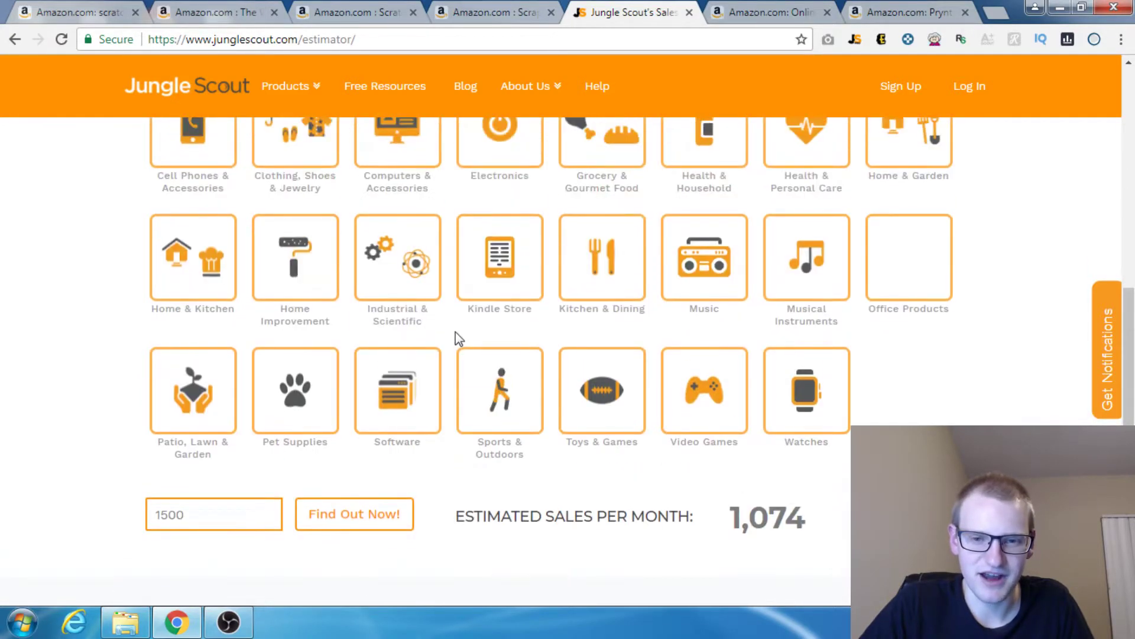
scroll(414, 354, down, 2)
drag(216, 436, 132, 438)
click(172, 432)
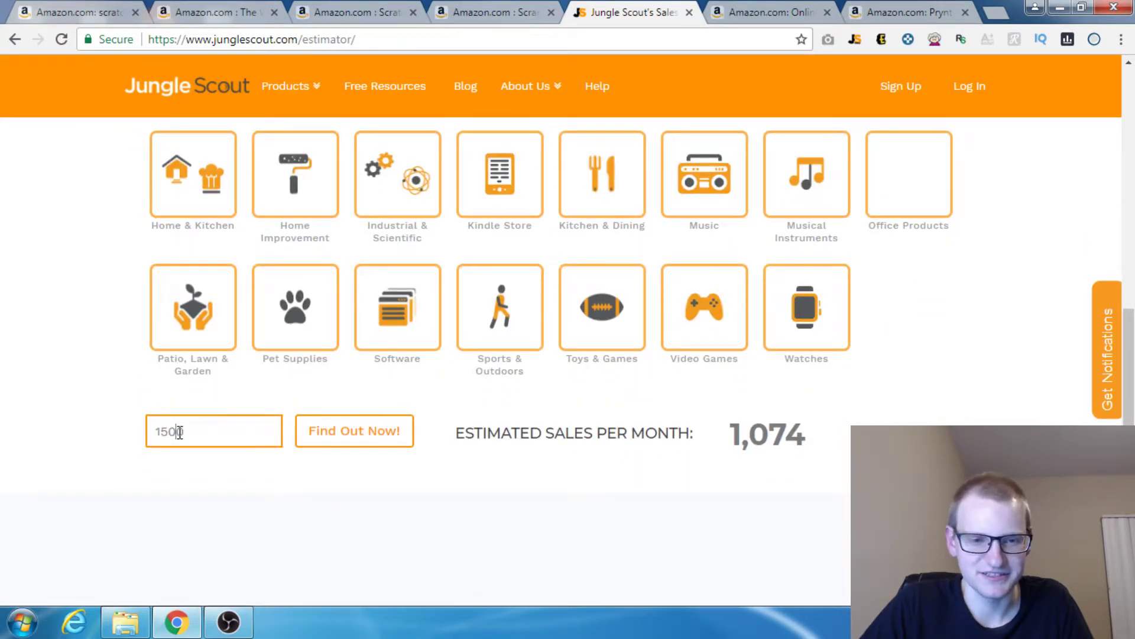
click(201, 434)
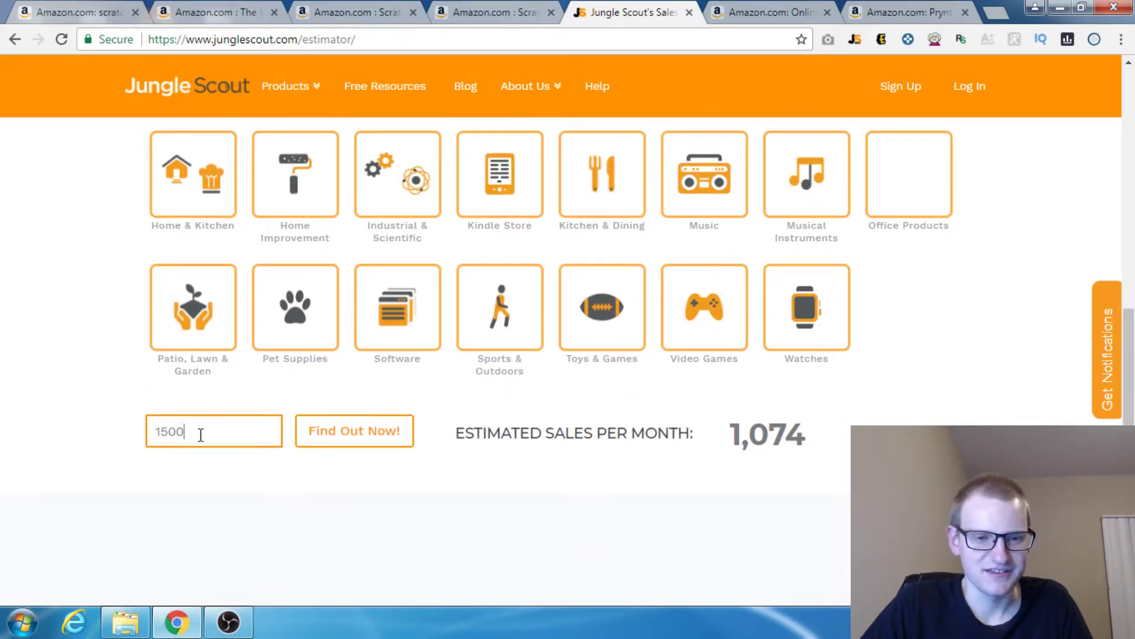
click(324, 442)
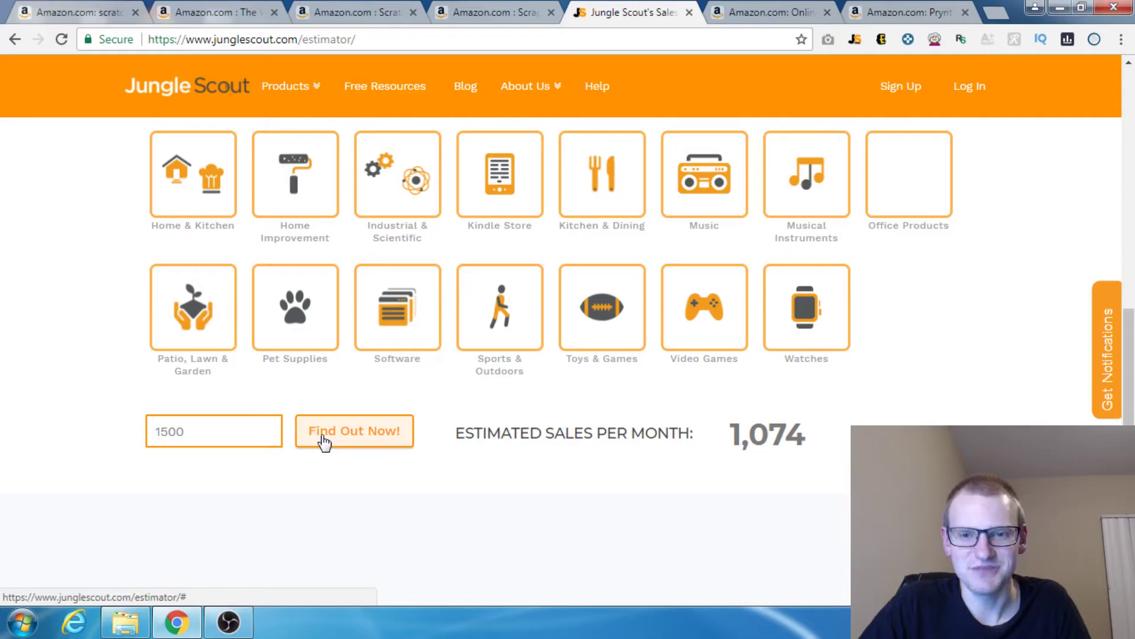
drag(815, 437, 736, 439)
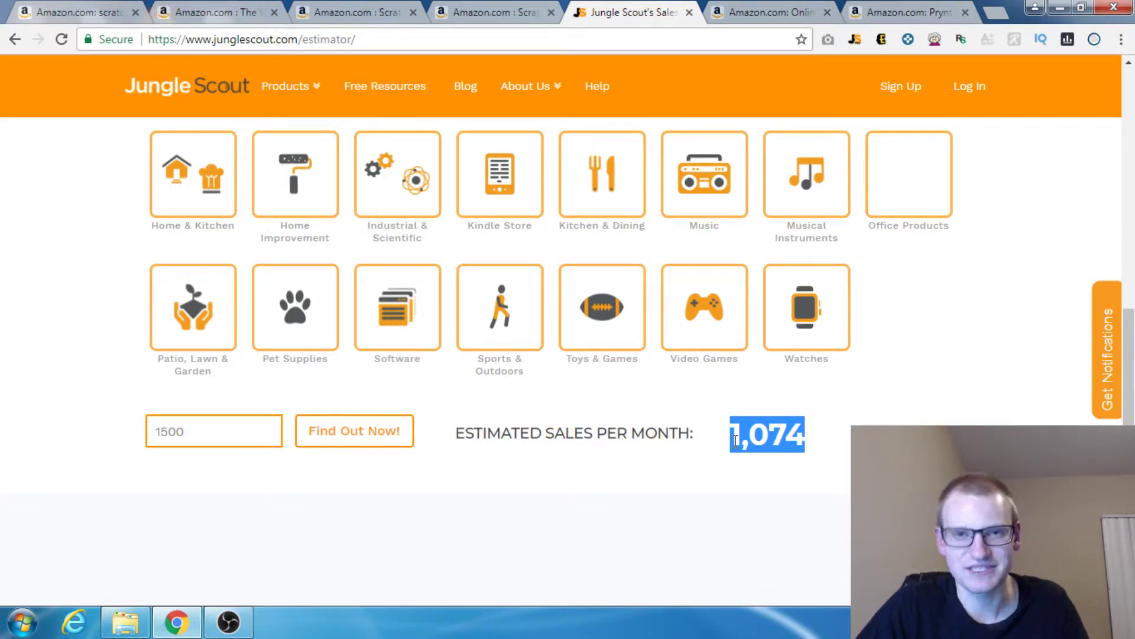
- Compare the Keepa charts of the Scratch World travel map and Wolf's House poster listings
click(324, 10)
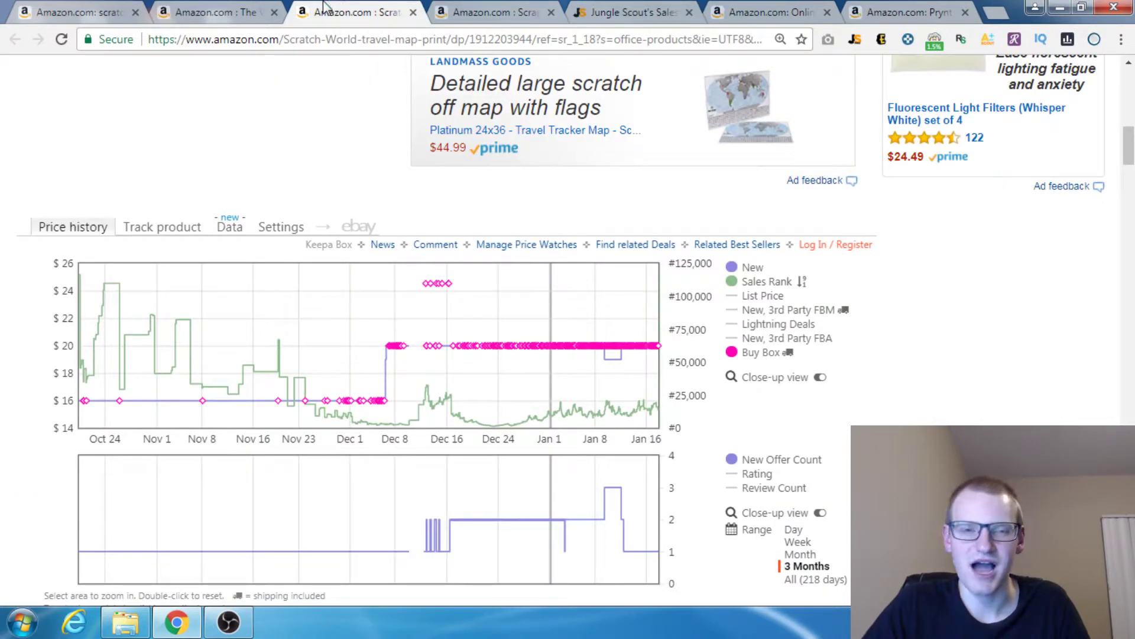
click(216, 11)
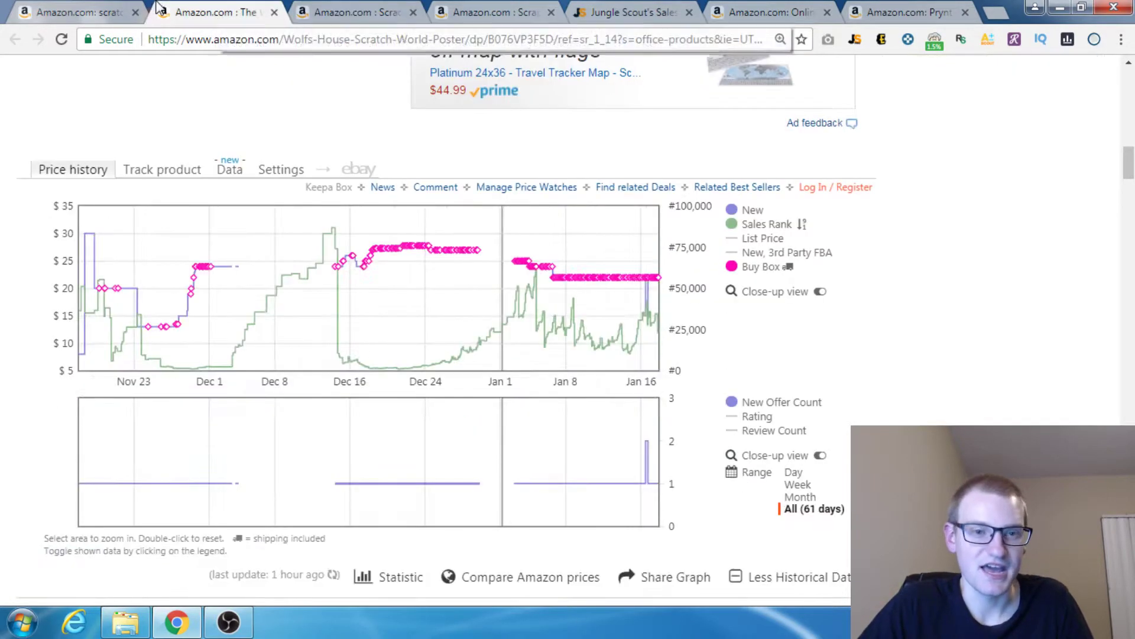
click(347, 12)
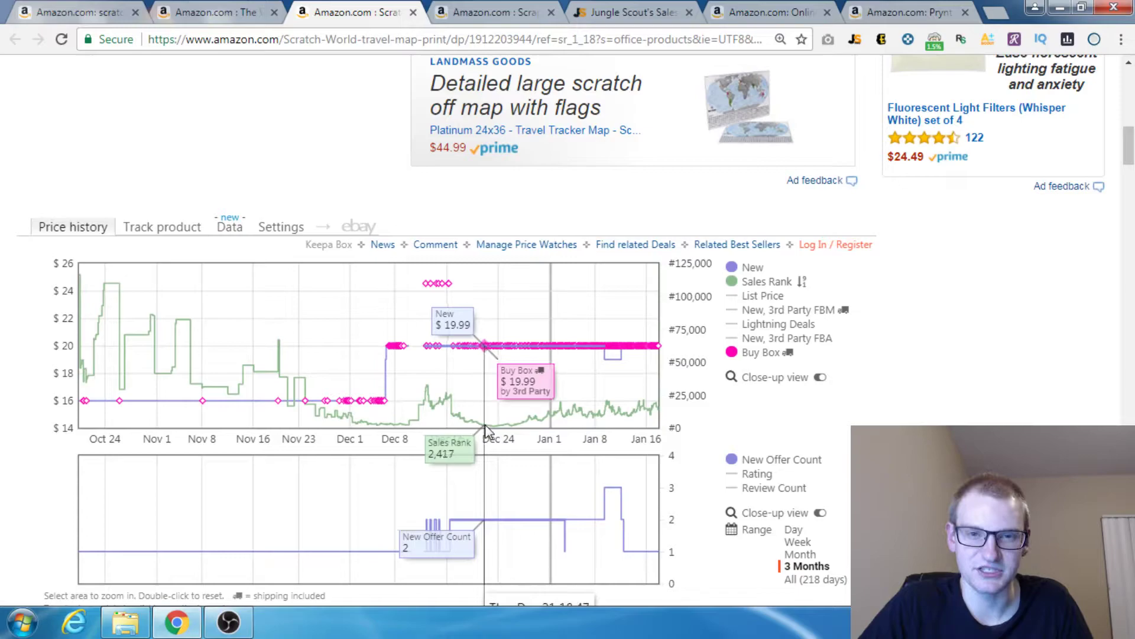
- Bring up the Guluda Scrape Off World Map page, ranked 17,667 in Office Products
click(485, 13)
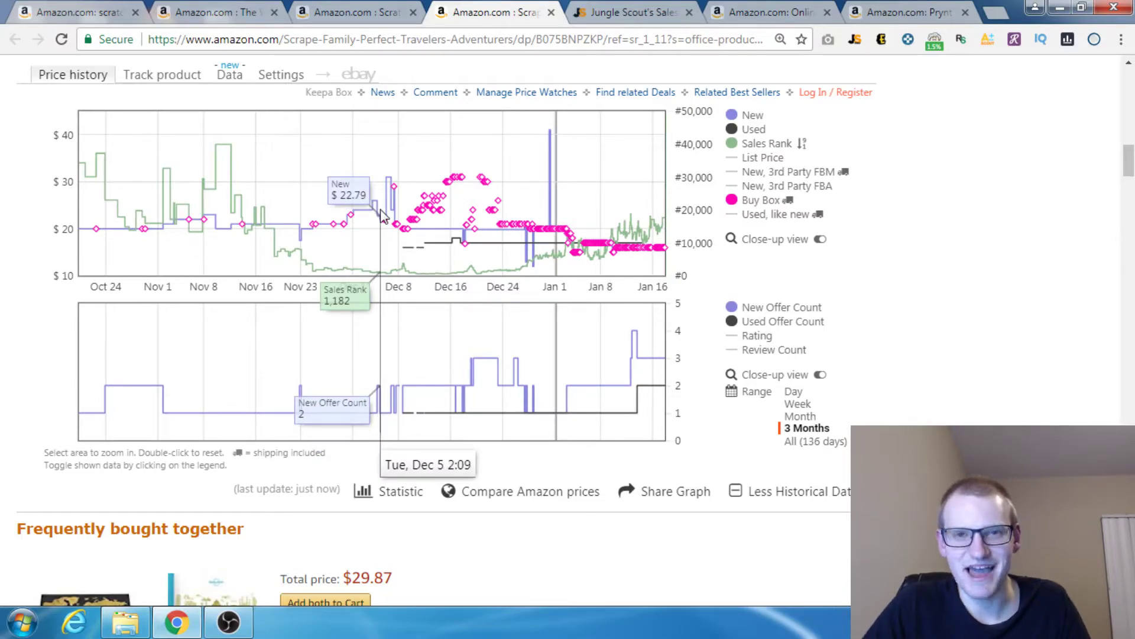
scroll(381, 215, up, 20)
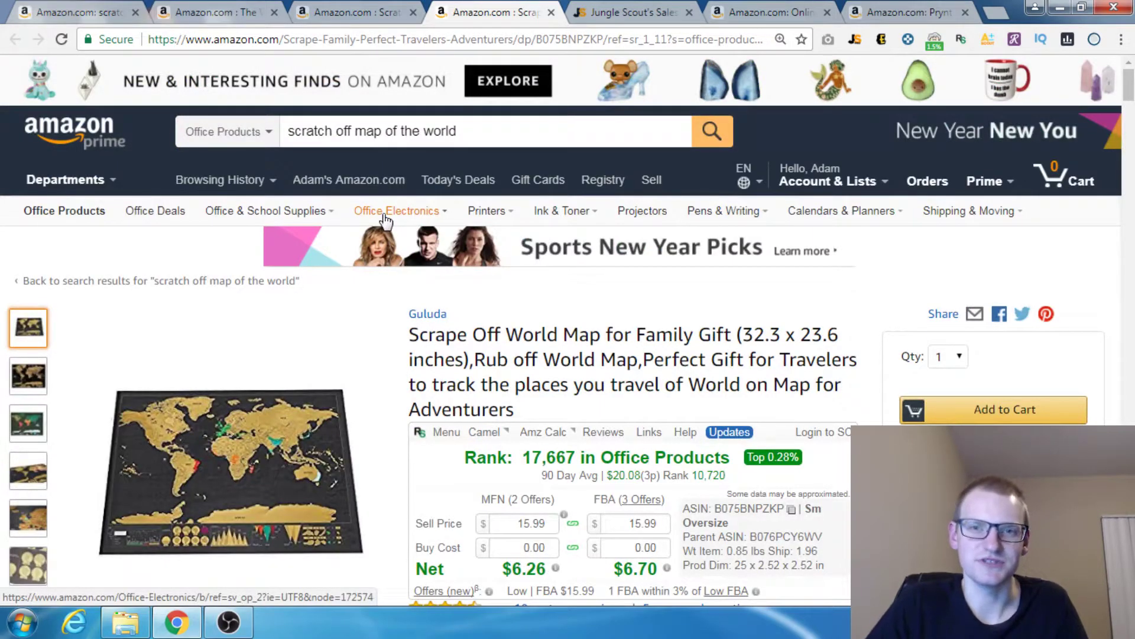
mouse_move(386, 221)
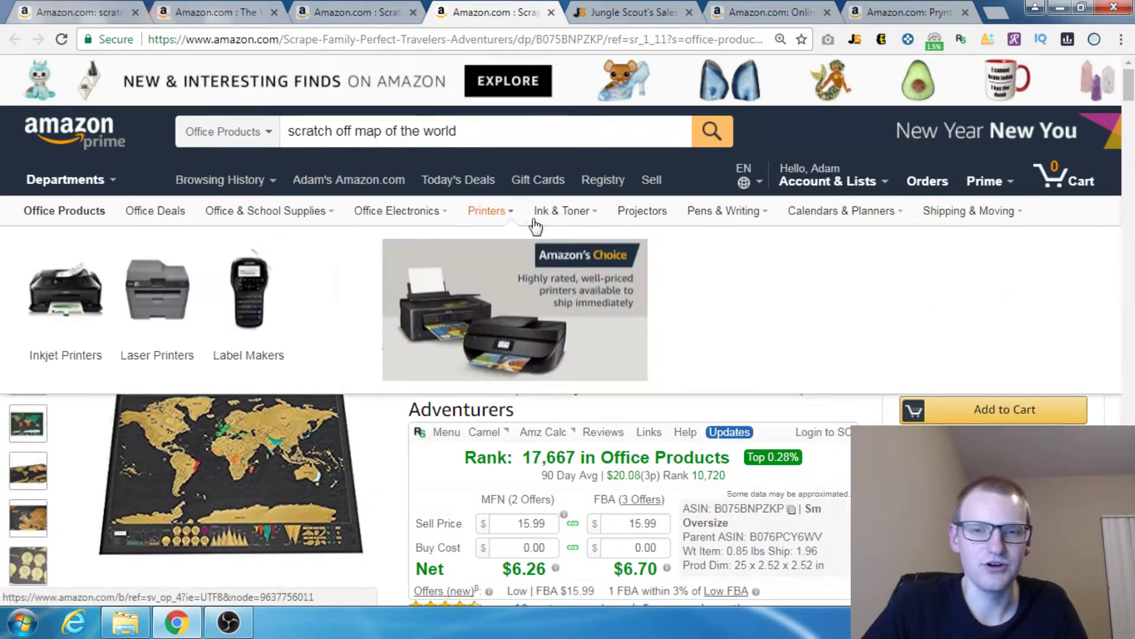
- Go to the Prynt Pocket printer listing and scroll down to its 3-month Keepa price chart
click(880, 8)
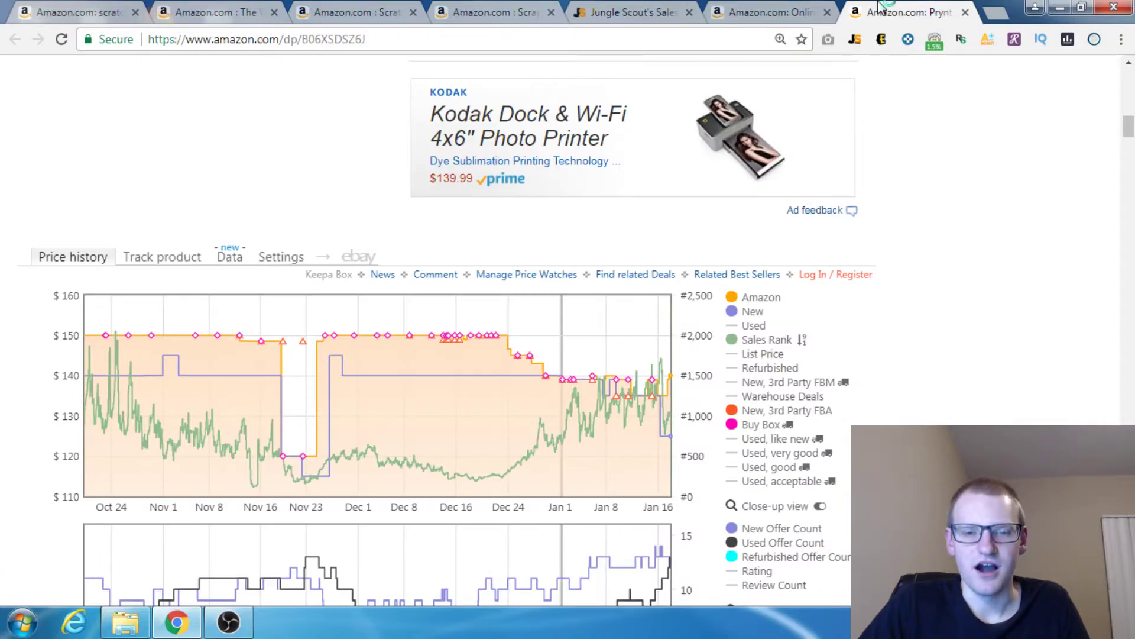
scroll(818, 229, up, 15)
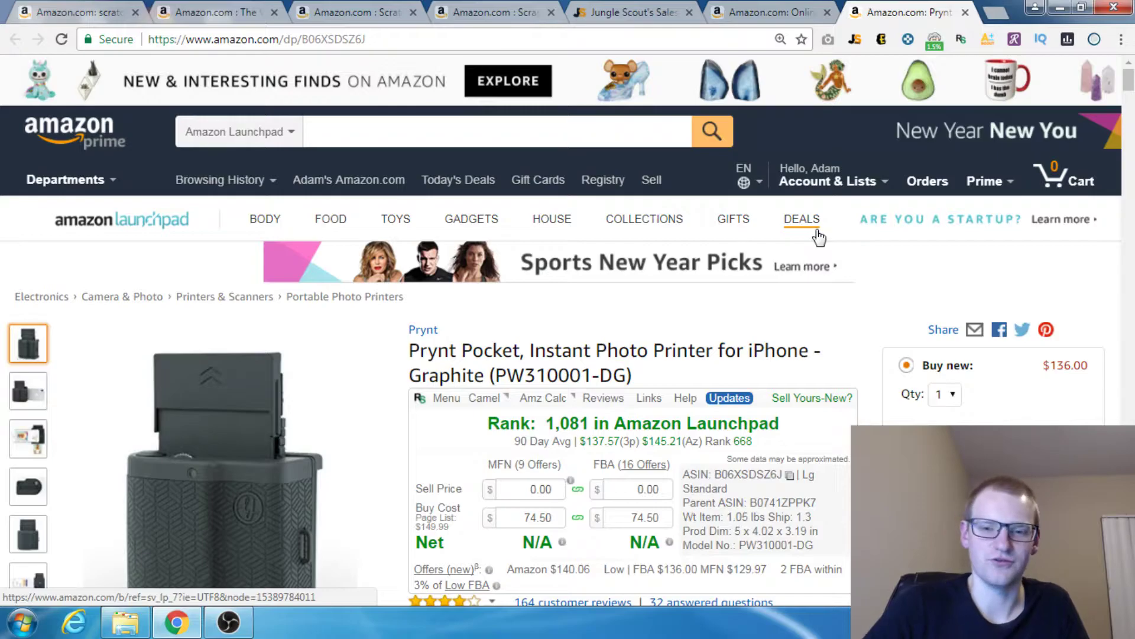
scroll(819, 237, down, 5)
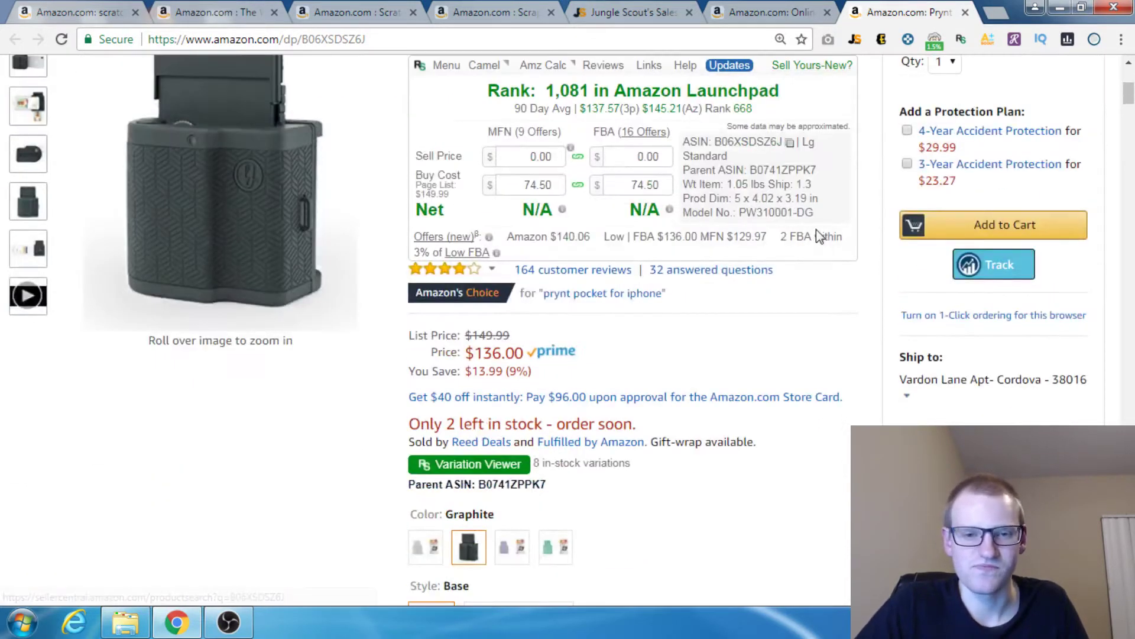
scroll(822, 318, down, 10)
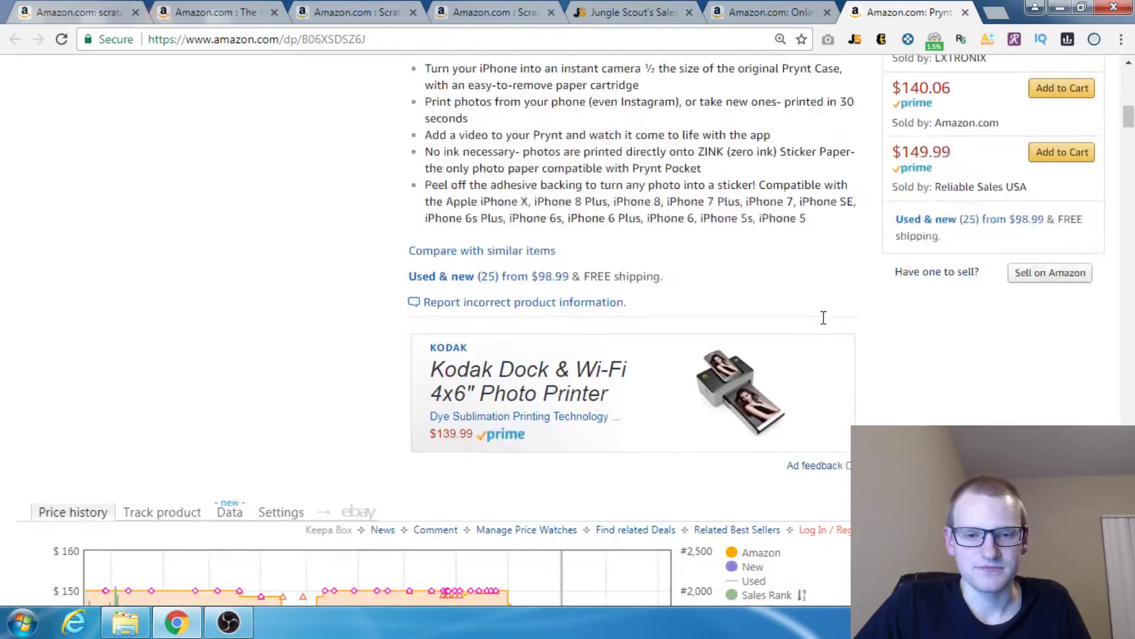
scroll(822, 318, down, 5)
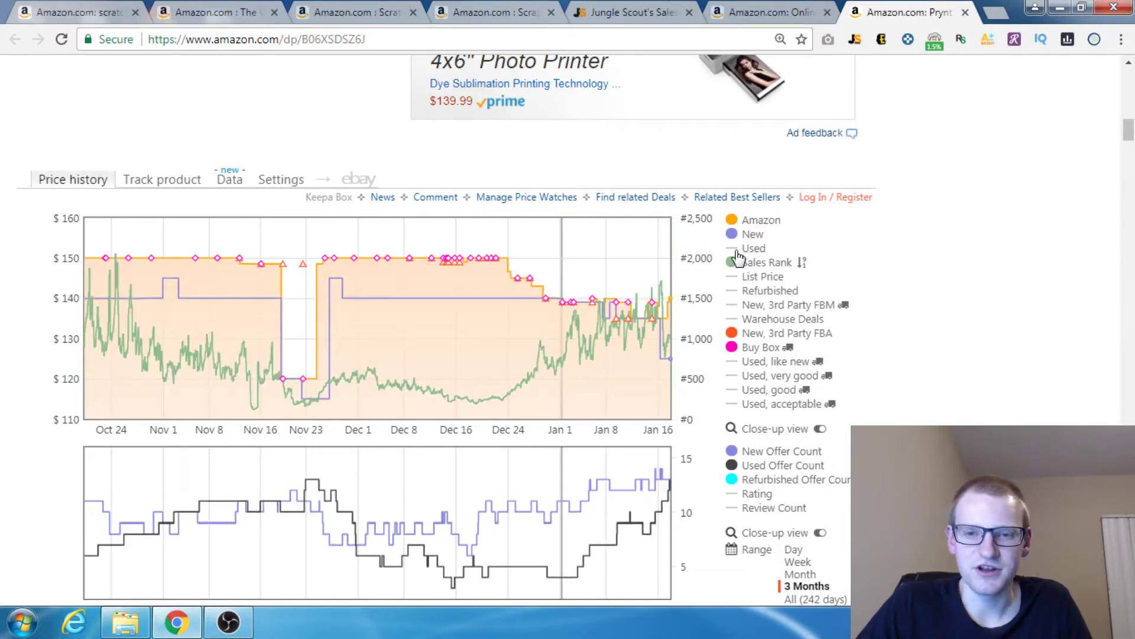
click(737, 253)
click(737, 255)
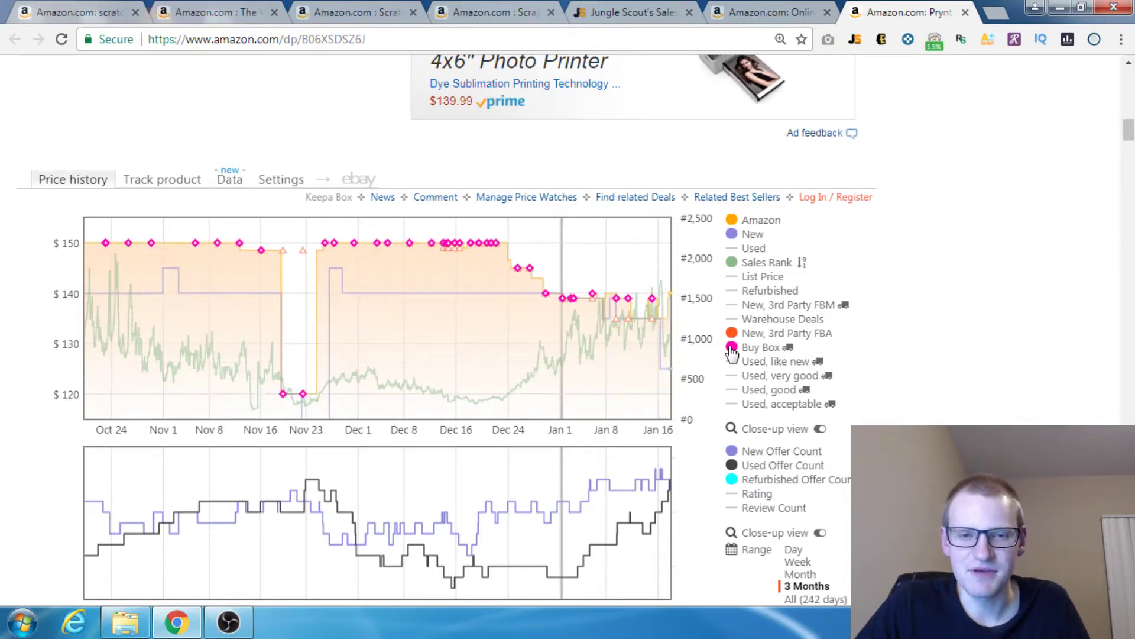
scroll(978, 384, up, 15)
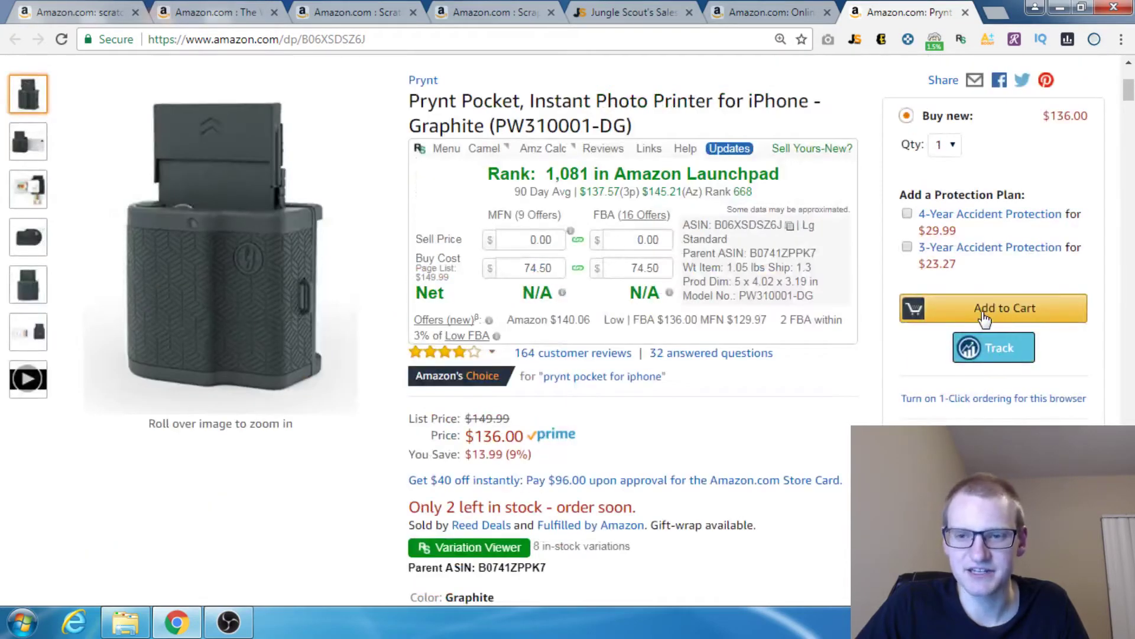
scroll(970, 340, down, 15)
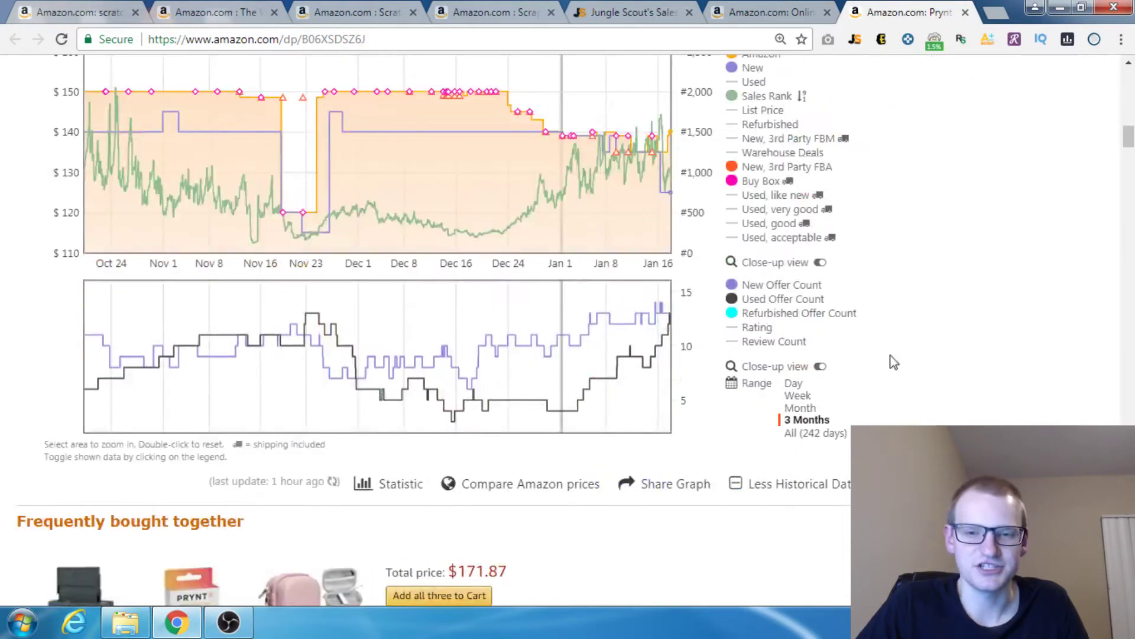
scroll(895, 362, up, 3)
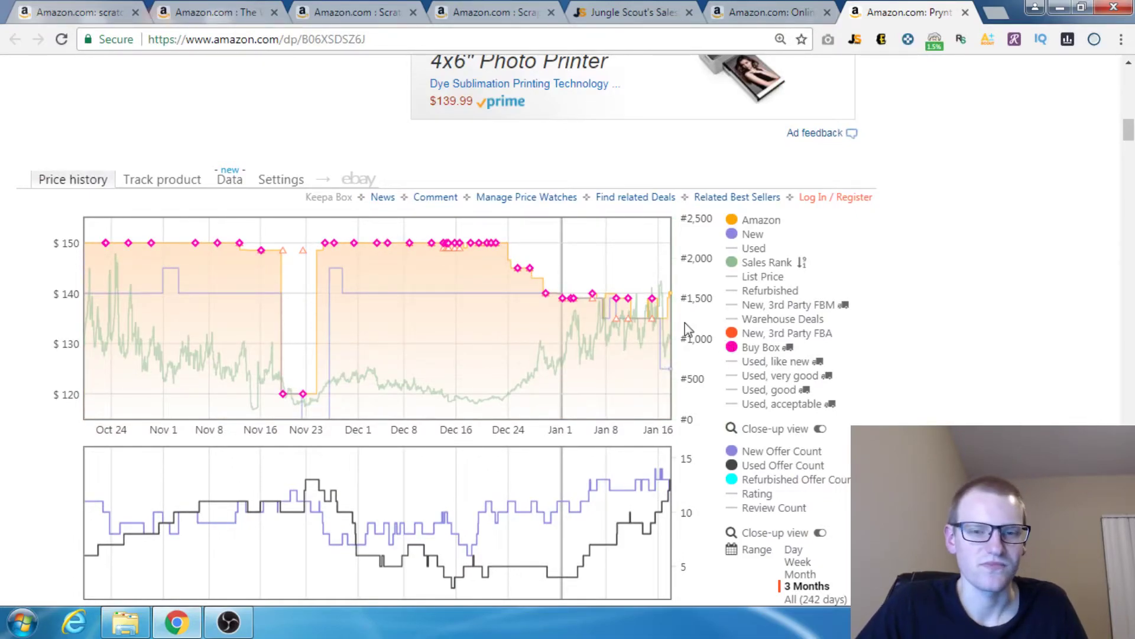
scroll(632, 313, down, 3)
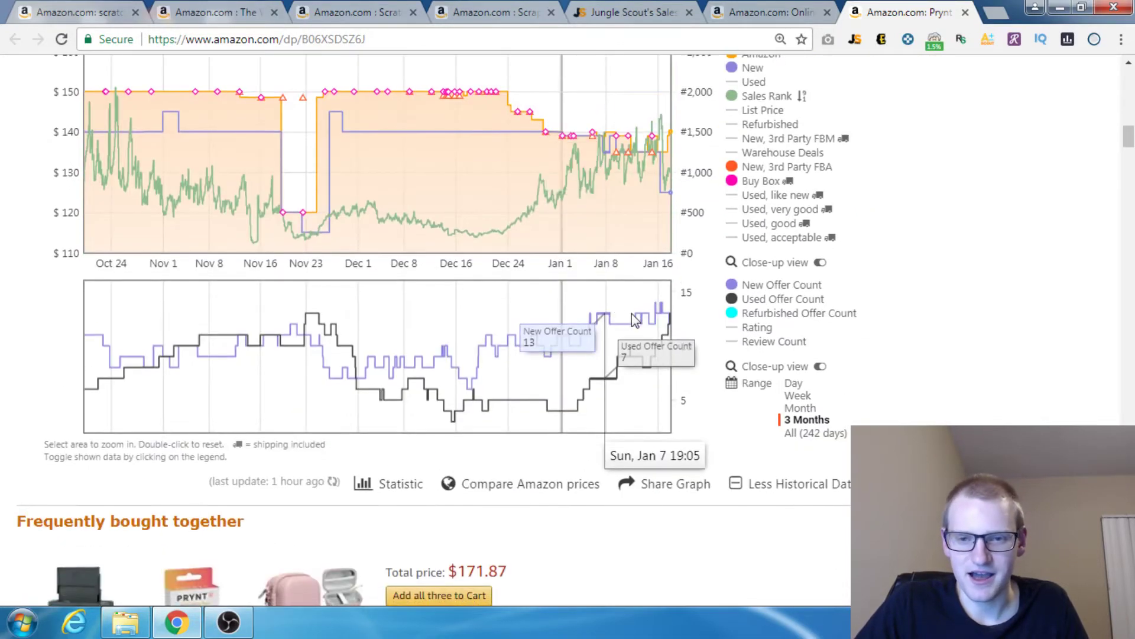
- View Prynt's full 242-day history, return to 3 Months, and hide the Used Offer Count line
click(795, 434)
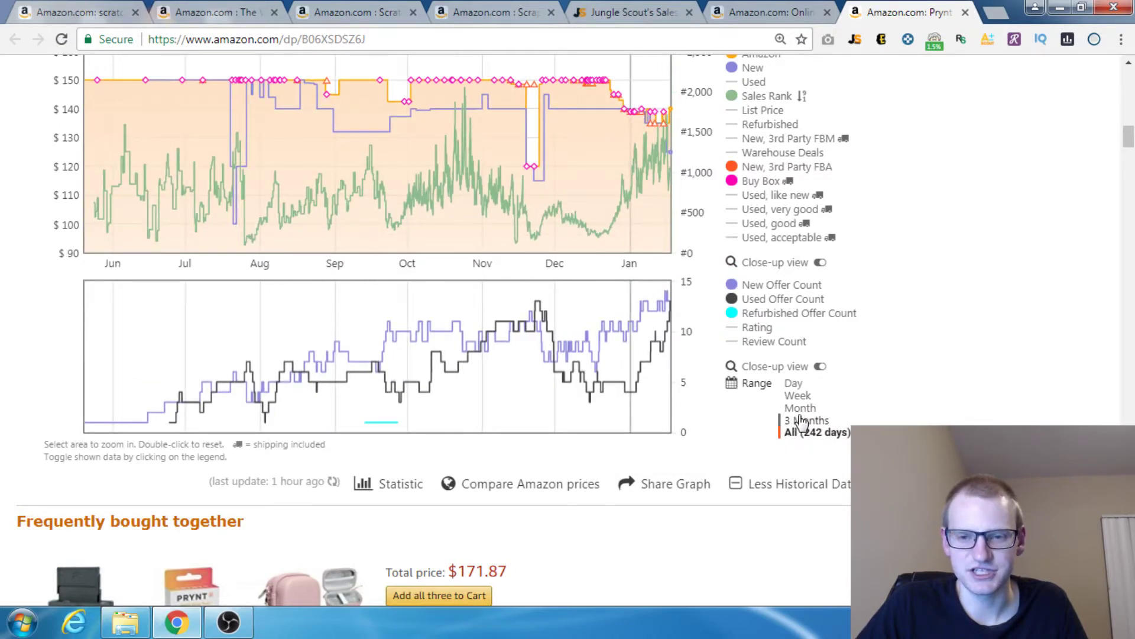
click(801, 420)
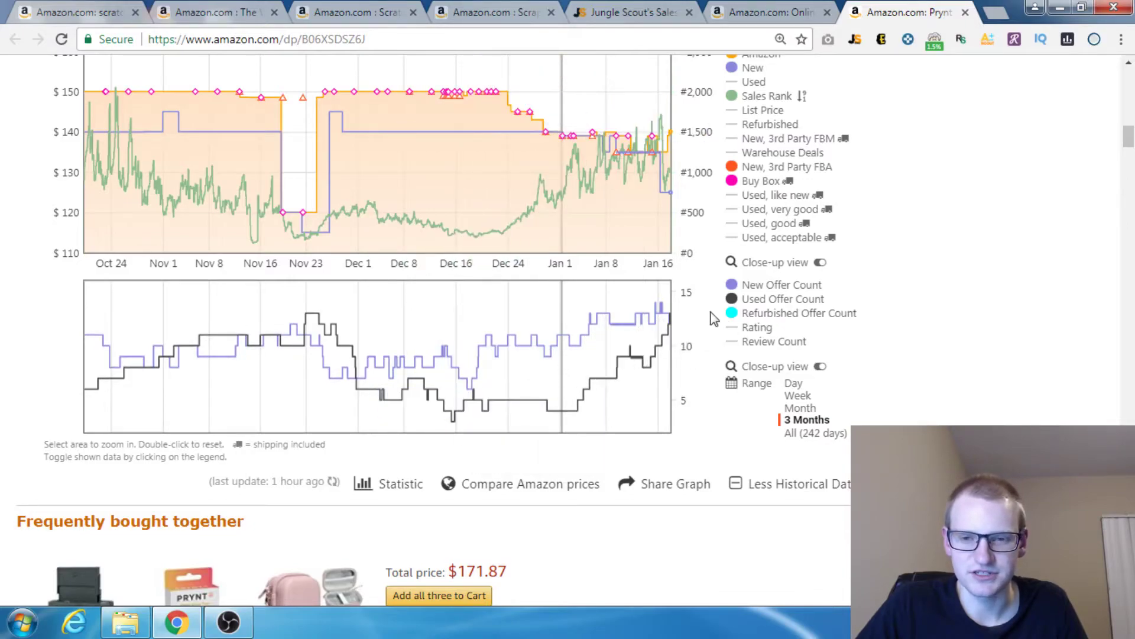
click(732, 299)
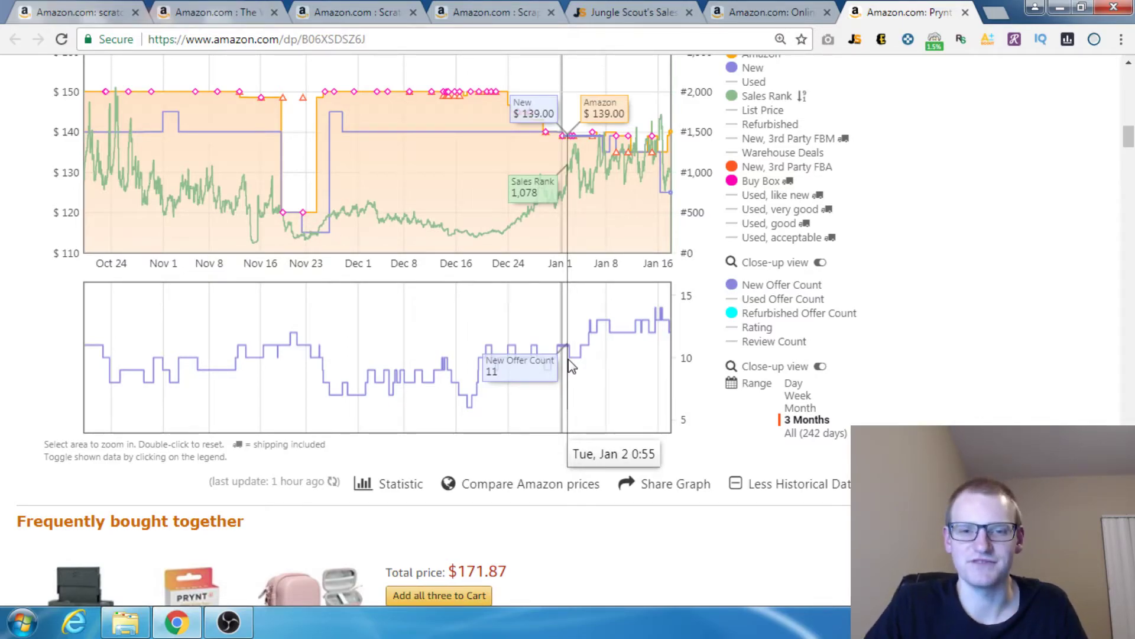
scroll(828, 210, up, 3)
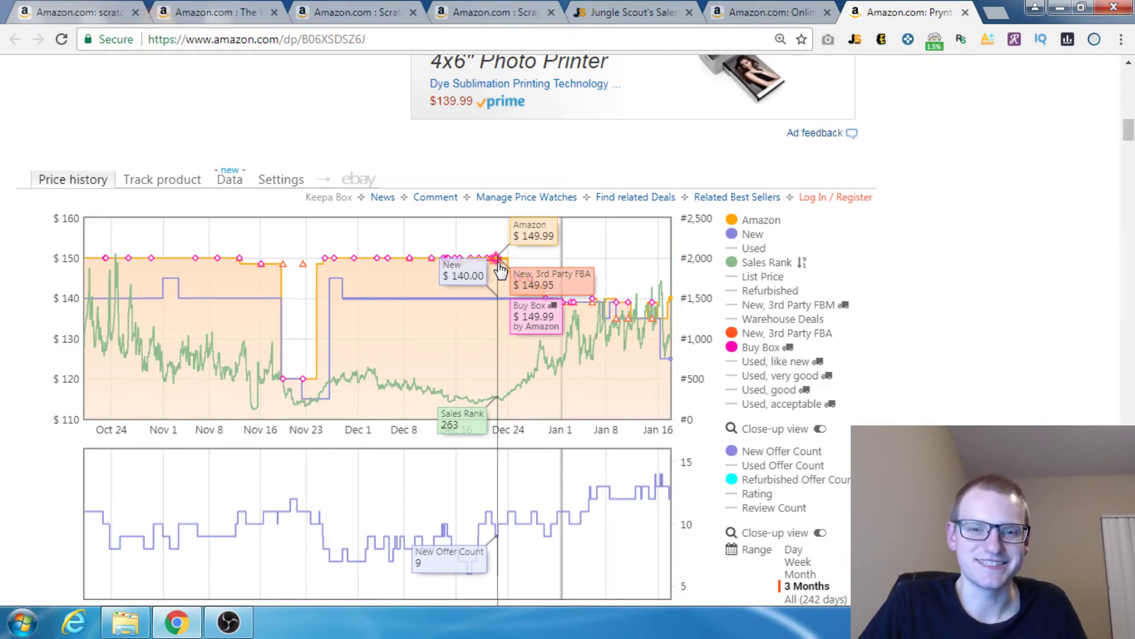
- Return to the Wolf's House scratch world poster listing and its 61-day Keepa chart
click(338, 7)
click(236, 17)
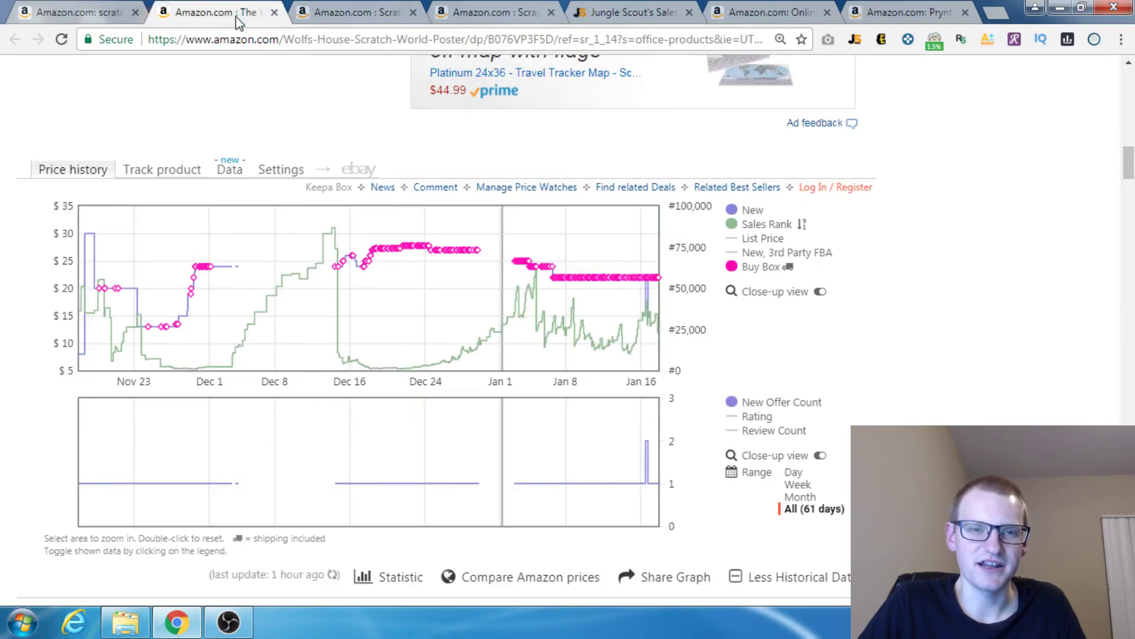